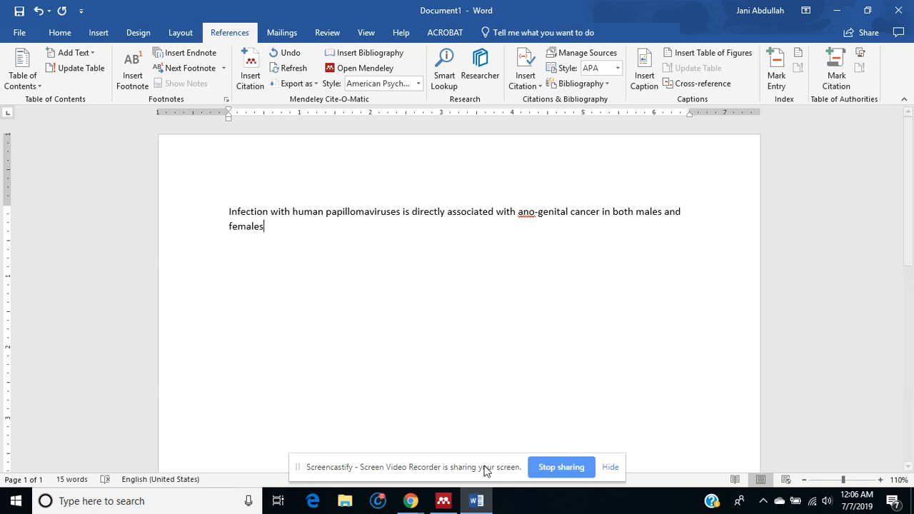
Place the insertion point at the end of the sentence, after the word "females".
left_click_drag(486, 469, 741, 504)
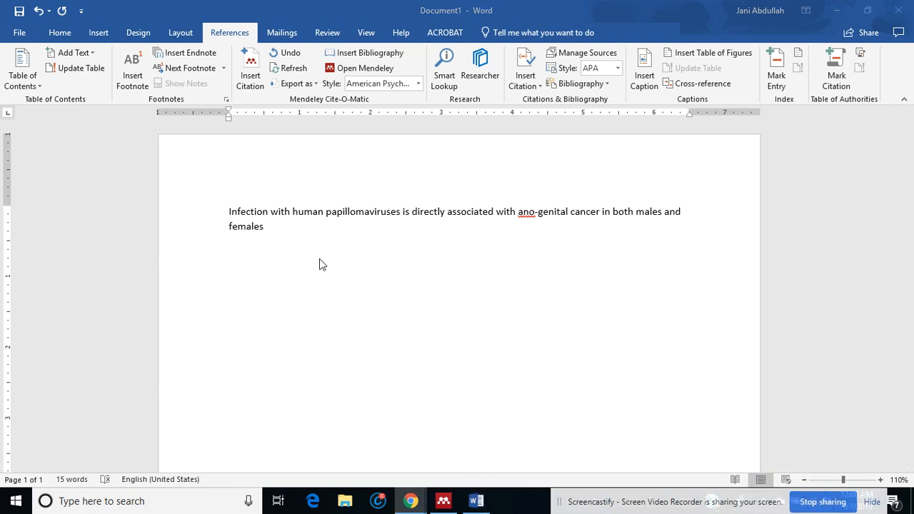
left_click(286, 226)
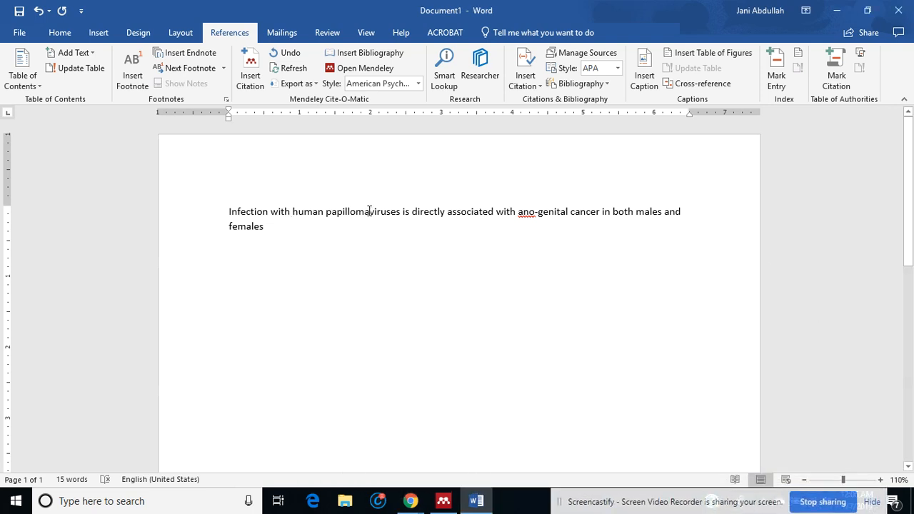
Switch to Mendeley Desktop and look through the library folders one by one, finishing on the Human papillomavirus folder.
left_click(444, 501)
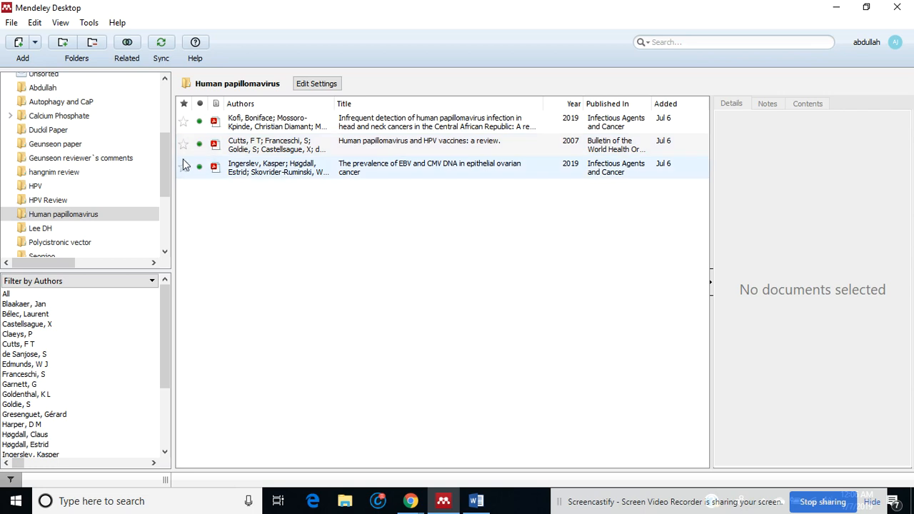
mouse_move(166, 160)
left_mouse_down()
mouse_move(154, 121)
mouse_move(157, 164)
left_mouse_up()
left_click(45, 89)
left_click(45, 102)
left_click(41, 116)
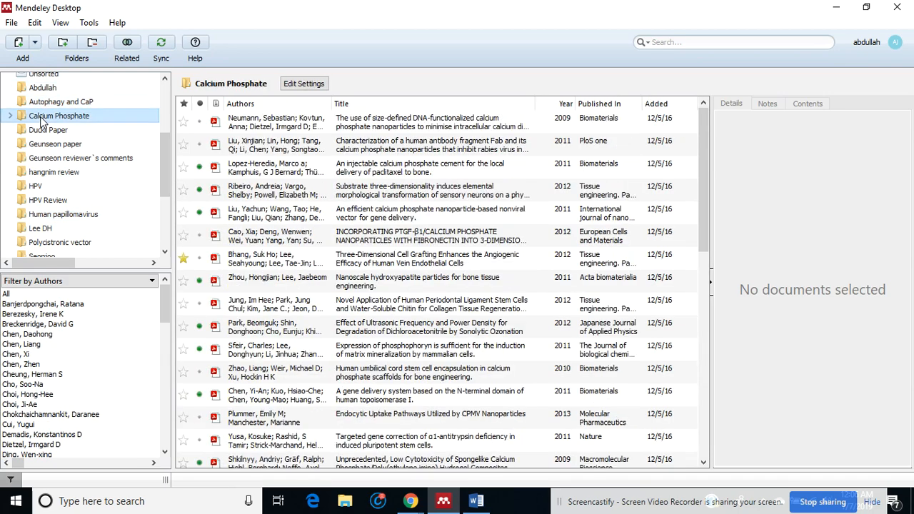
left_click(41, 130)
left_click(42, 158)
left_click(40, 173)
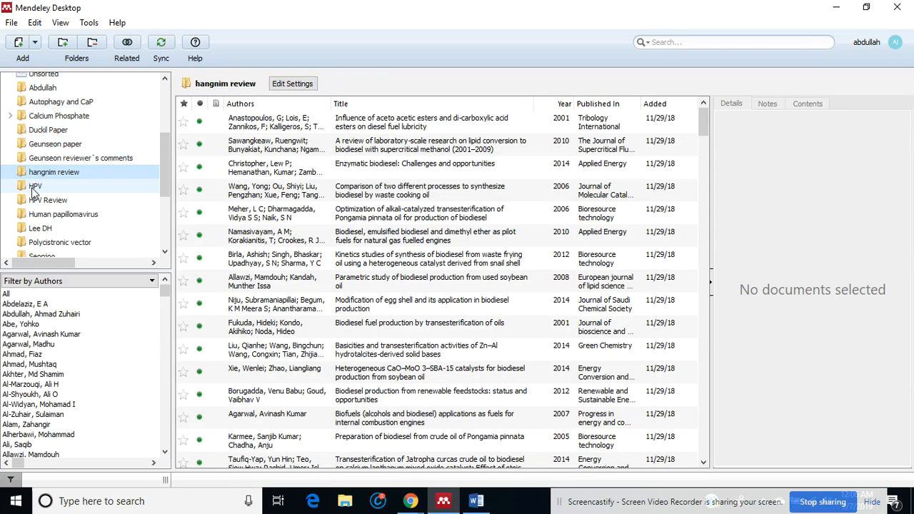
left_click(31, 186)
left_click(34, 201)
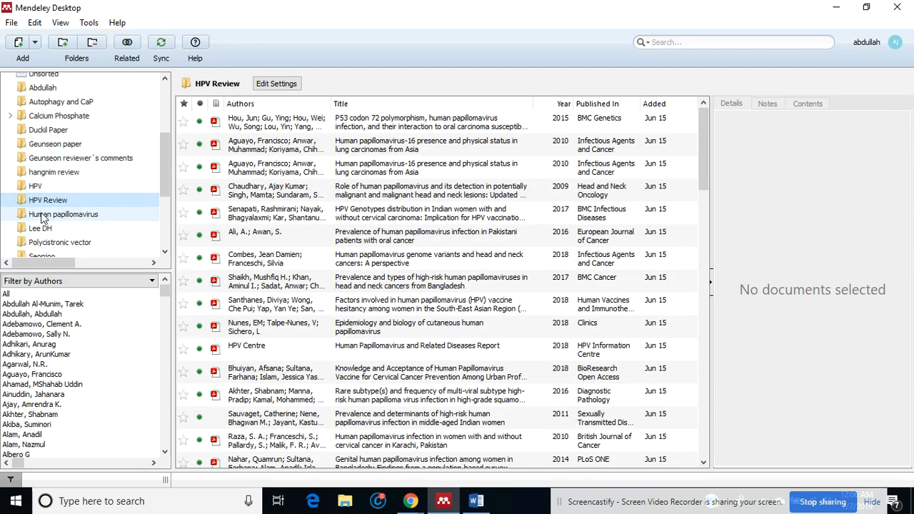
left_click(41, 216)
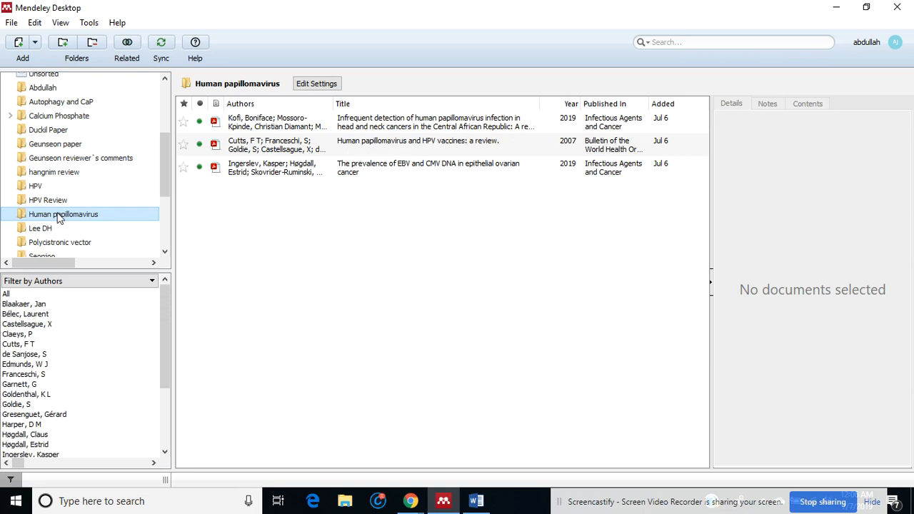
Open the paper "Human papillomavirus and HPV vaccines: a review" to view its PDF, and return to the library list.
double_click(259, 148)
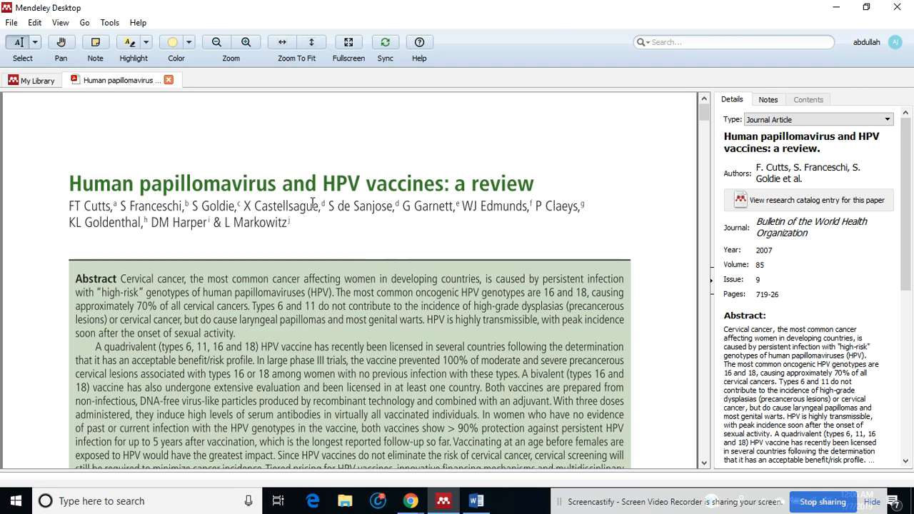
scroll(320, 224, "down", 4)
scroll(320, 224, "up", 4)
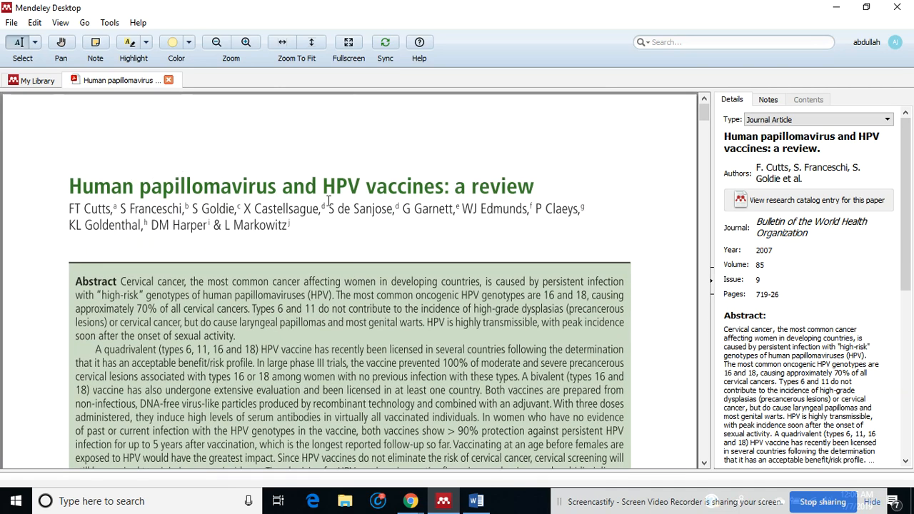
left_click(45, 81)
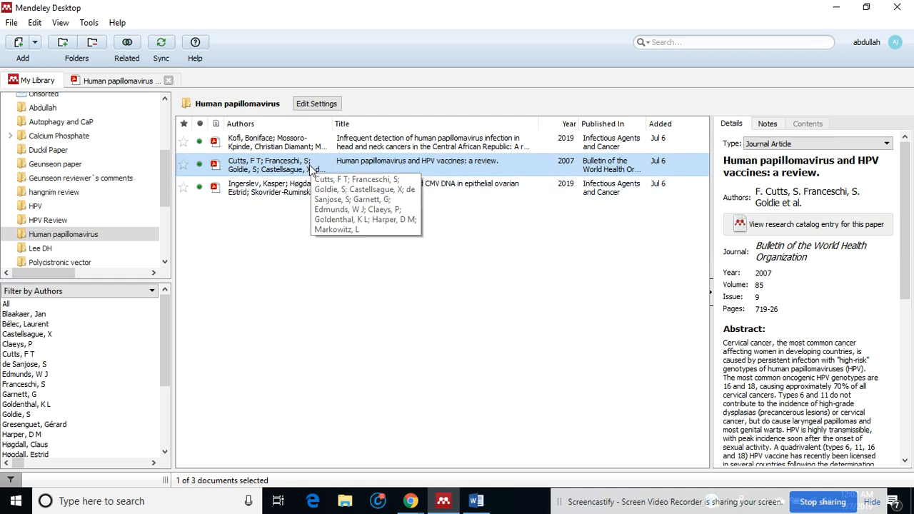
Open the folder containing the HPV vaccines review's PDF, look through the downloaded papers, and minimize the folder window.
right_click(356, 169)
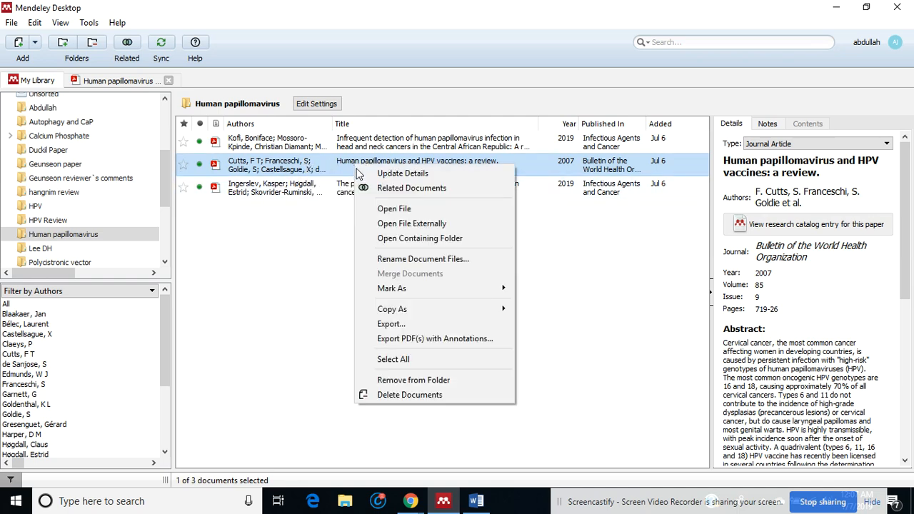
left_click(408, 239)
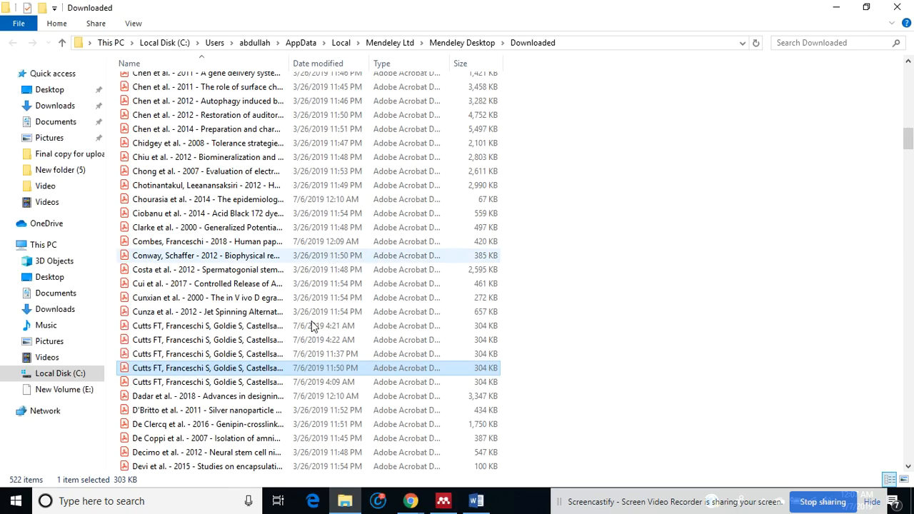
scroll(306, 325, "down", 14)
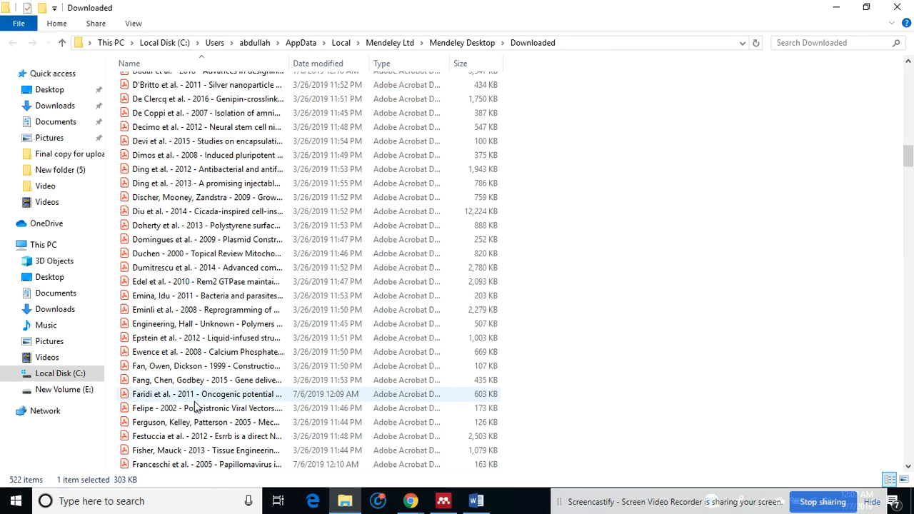
scroll(214, 393, "down", 13)
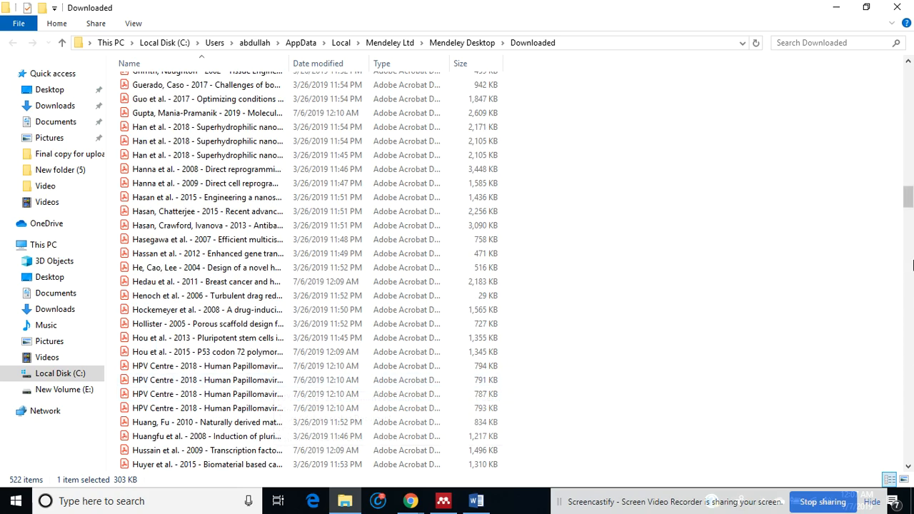
left_click_drag(907, 196, 896, 139)
left_click(838, 6)
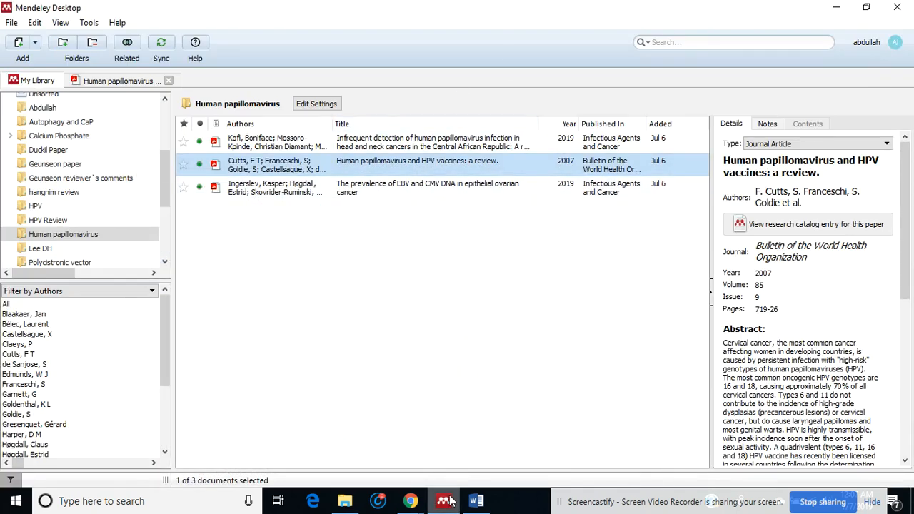
Switch to Word and insert a Mendeley citation for the 2019 paper "Infrequent detection of human papillomavirus infection in head and neck cancers" after the sentence.
left_click(444, 448)
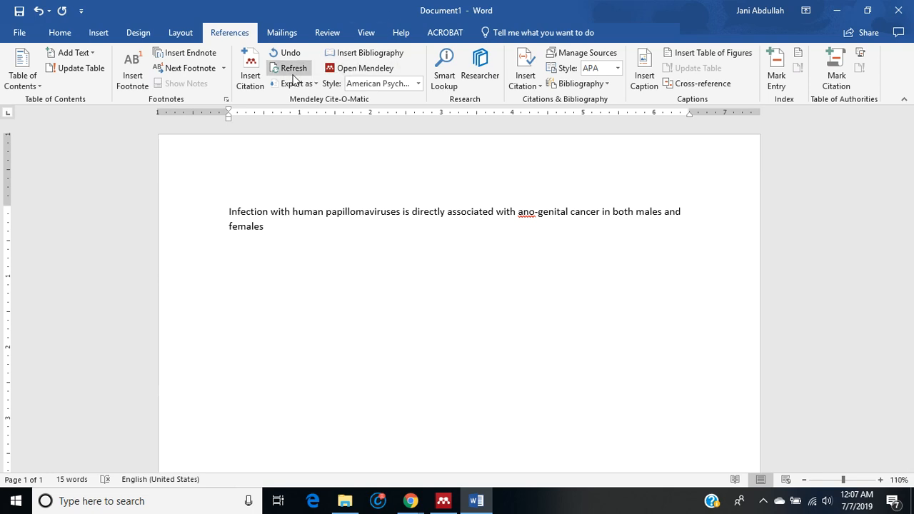
left_click(251, 81)
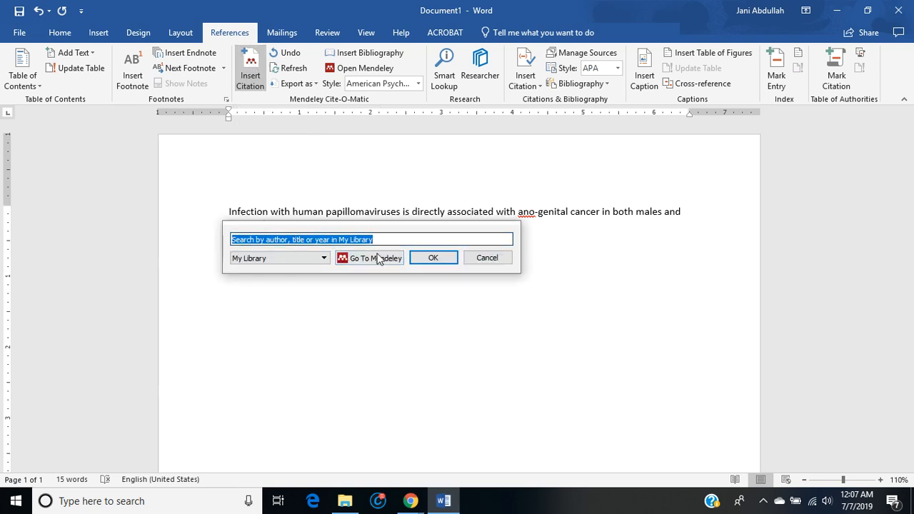
left_click(374, 258)
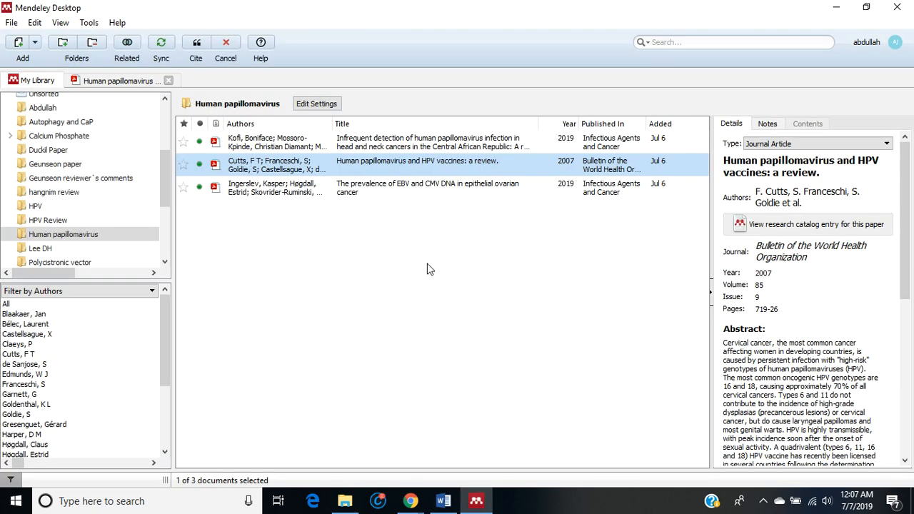
left_click(391, 148)
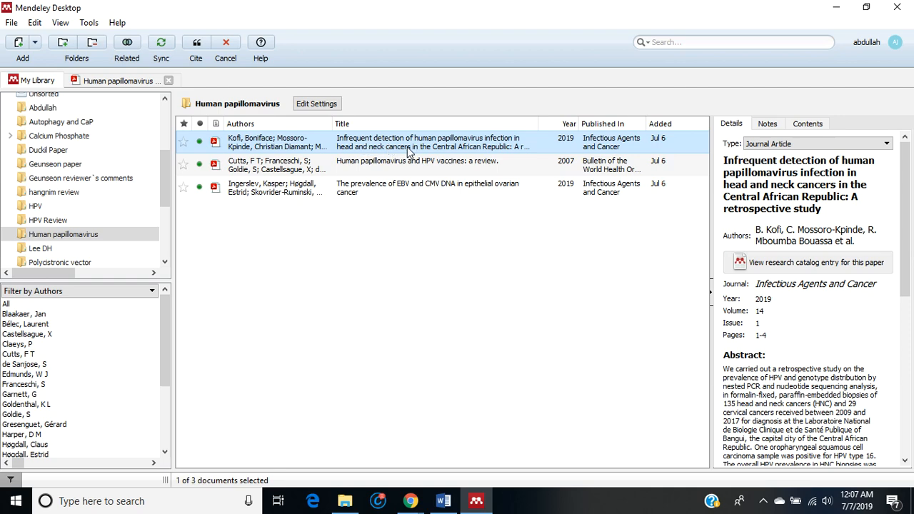
left_click(197, 44)
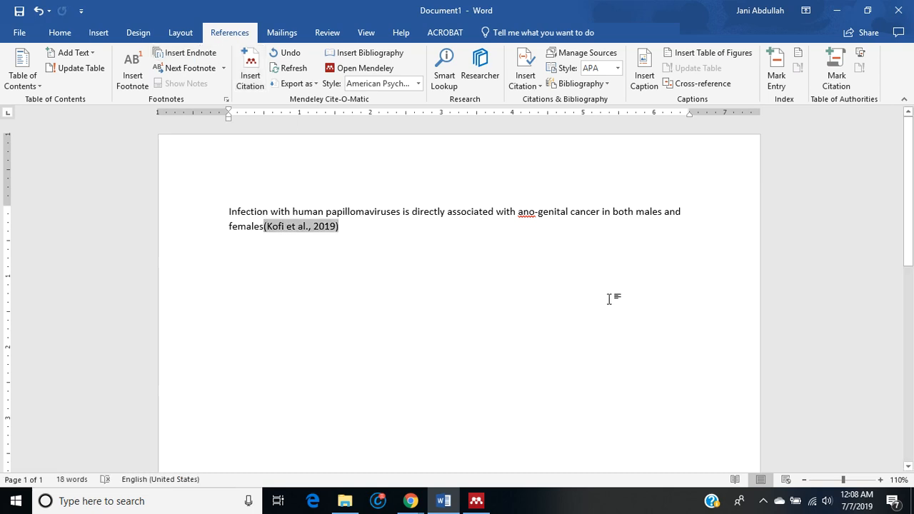
key("BackSpace")
Try inserting the Mendeley bibliography directly after the in-text citation, and undo the insertion.
left_click(368, 228)
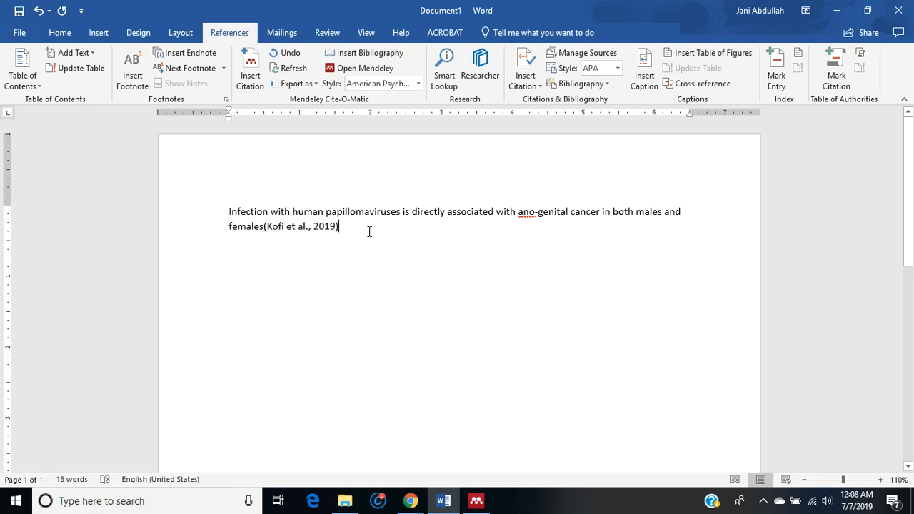
left_click(367, 55)
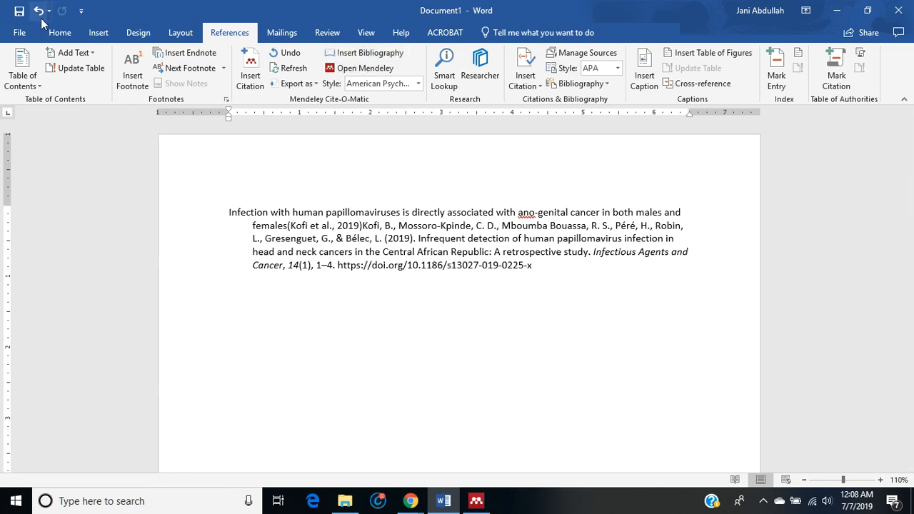
left_click(362, 226)
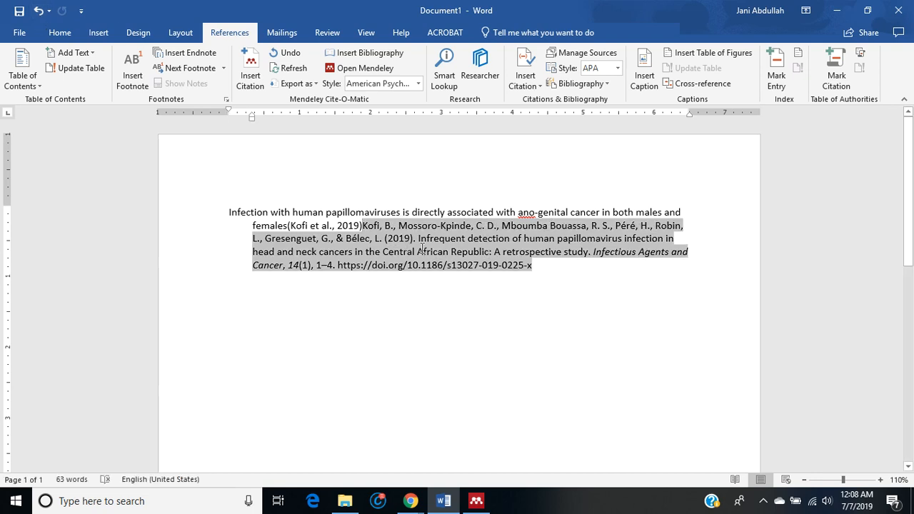
left_click(348, 226)
left_click(38, 11)
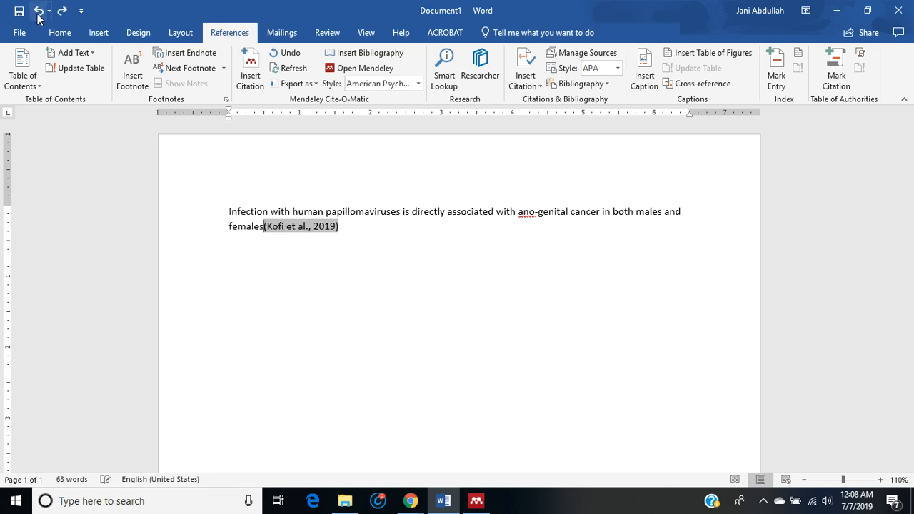
Add two new paragraphs below the cited sentence and insert the Mendeley bibliography there.
key("Return")
key("Return")
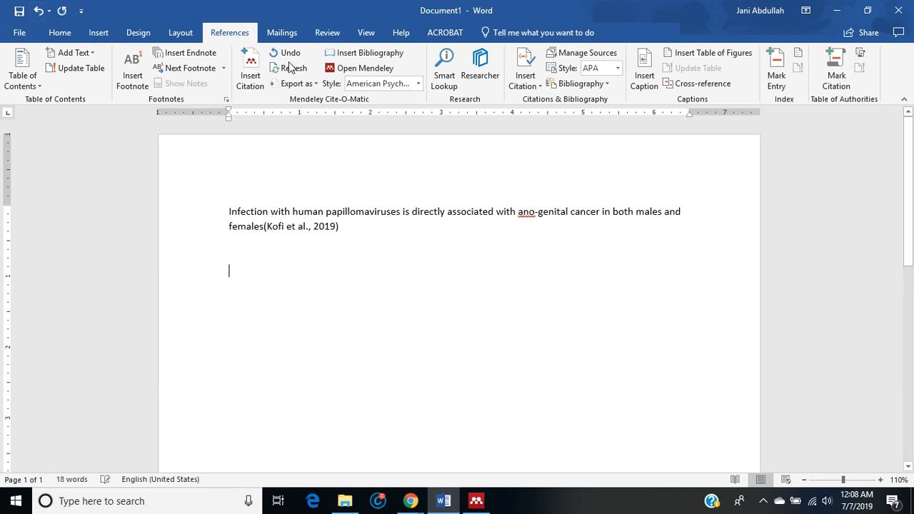
left_click(343, 53)
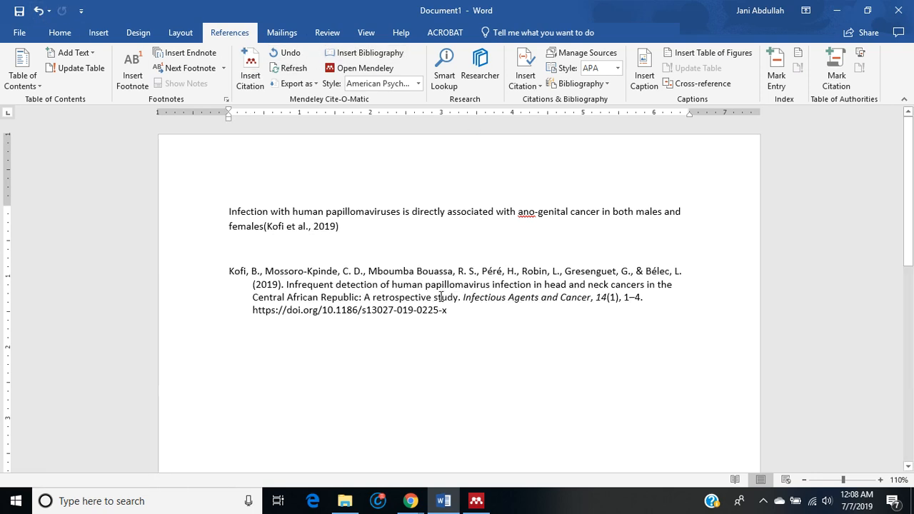
Add the heading "References" above the bibliography entry, with two blank lines separating it from the cited sentence.
left_click(253, 256)
type("R")
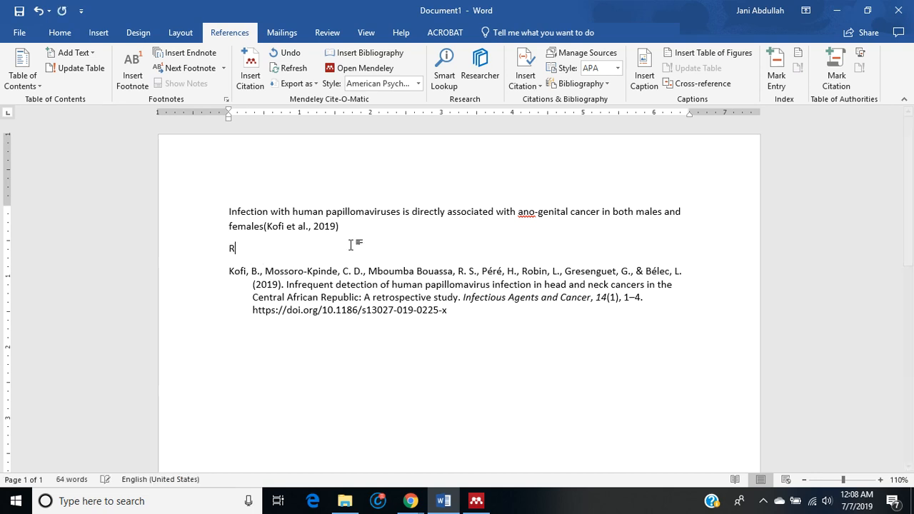
type("eferences")
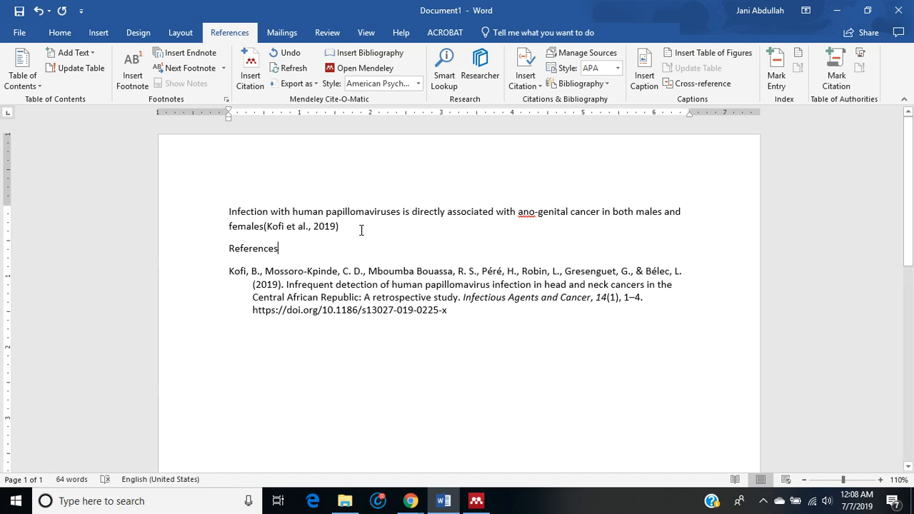
key("Return")
key("Return")
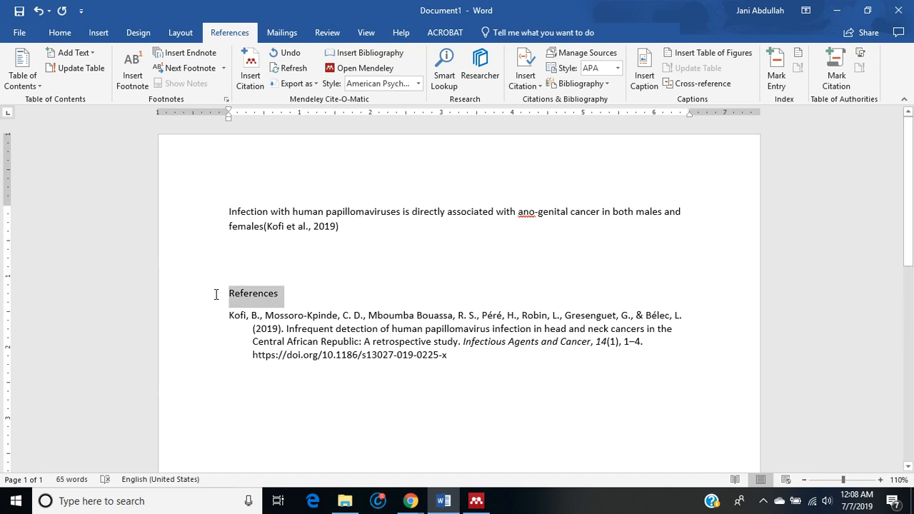
Format the "References" heading as 14-point bold text.
left_click(215, 292)
left_click(60, 33)
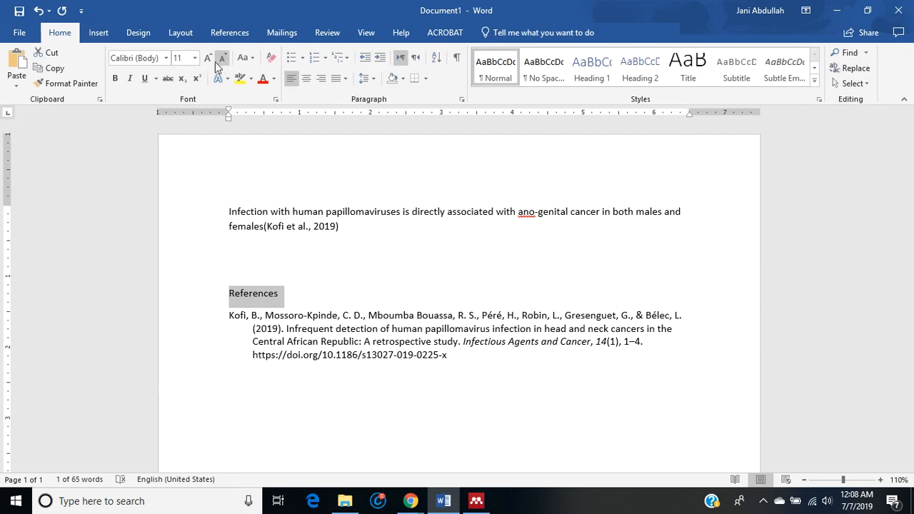
left_click(208, 57)
left_click(207, 60)
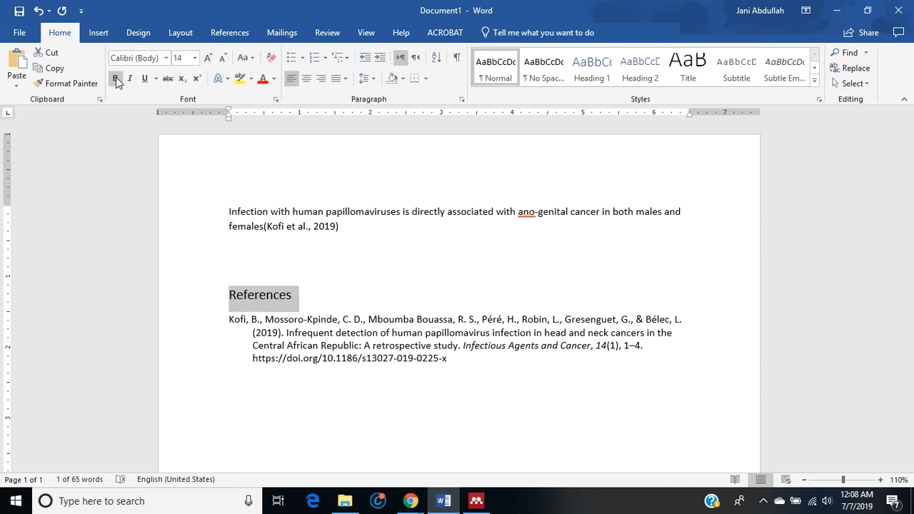
left_click(115, 77)
left_click(323, 290)
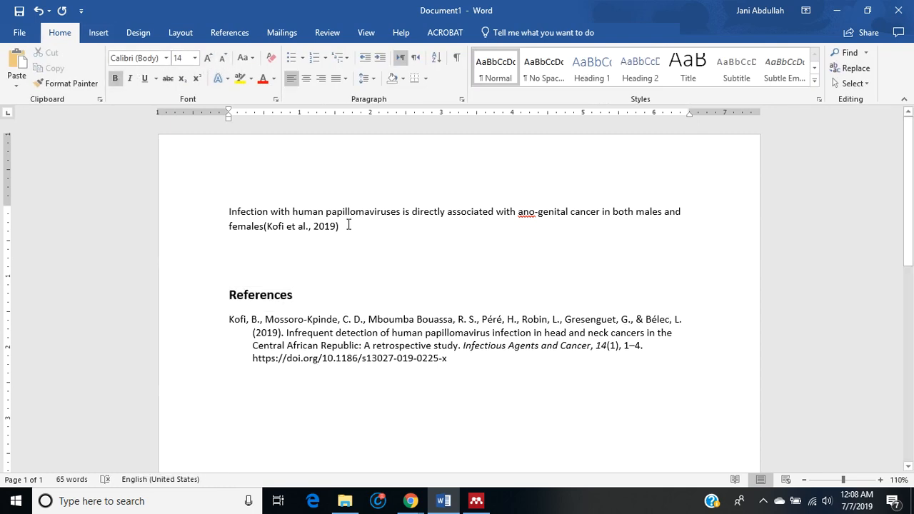
Open the in-text citation after "females" for editing in Mendeley and display the Human papillomavirus folder of the library.
left_click(350, 215)
left_click(311, 226)
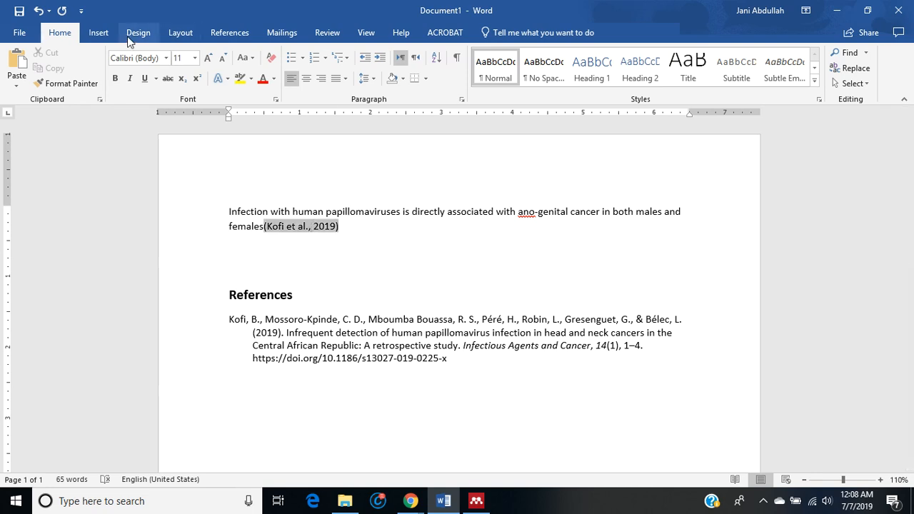
left_click(254, 39)
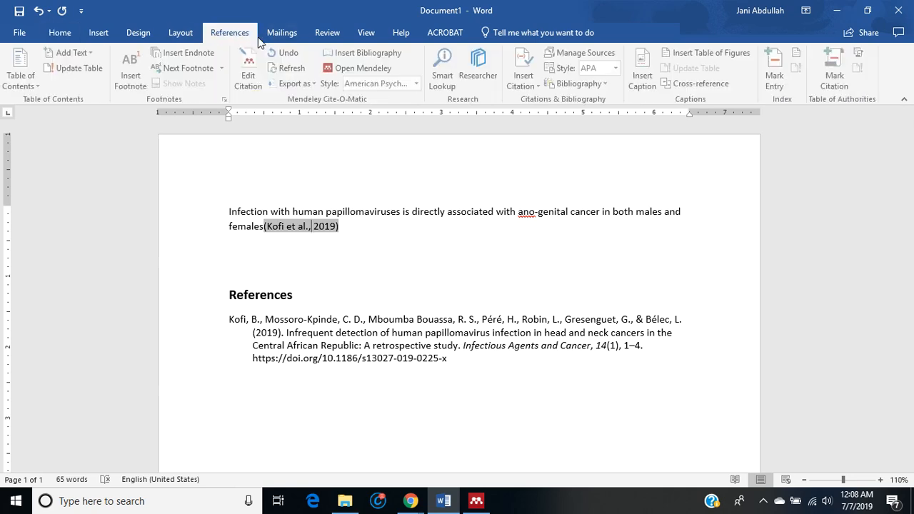
left_click(248, 78)
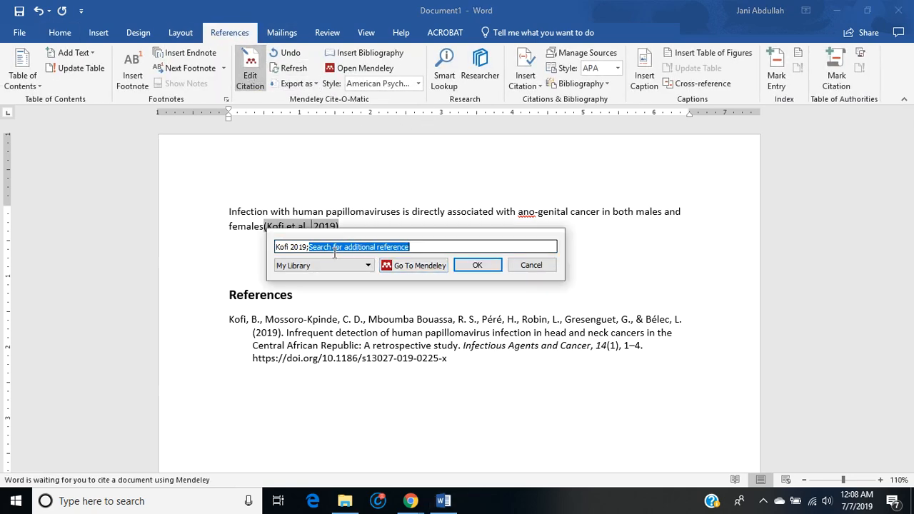
left_click(414, 264)
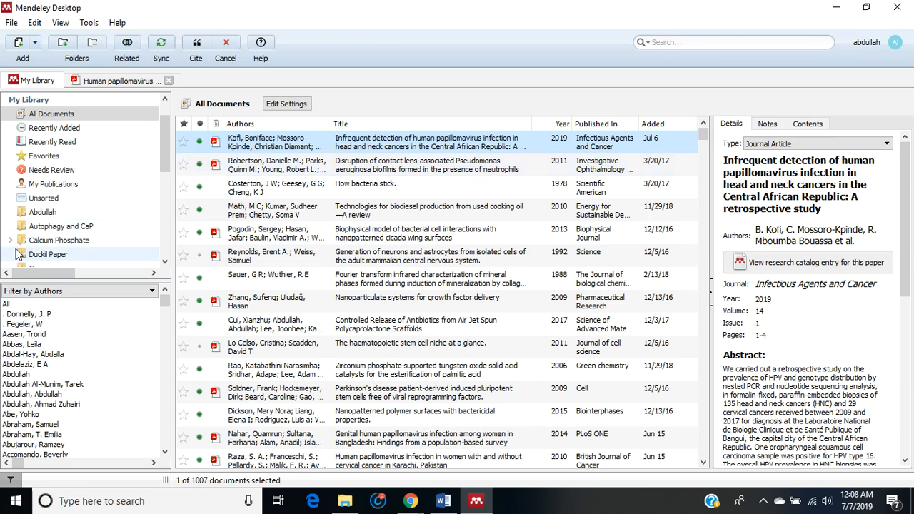
scroll(86, 185, "down", 3)
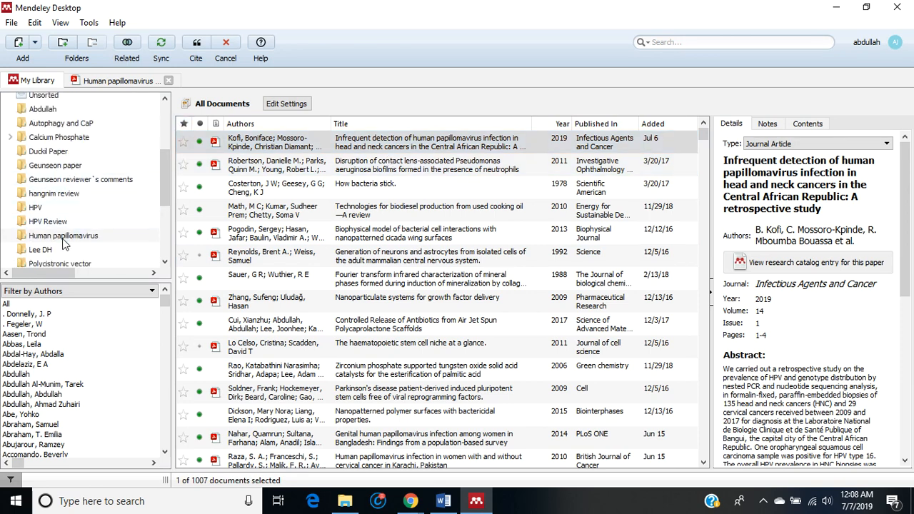
left_click(67, 236)
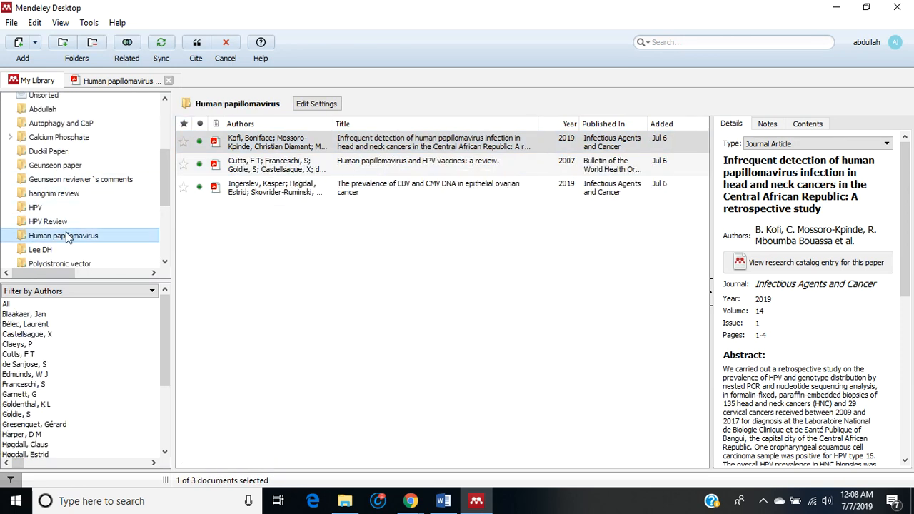
left_click(369, 148)
left_click(369, 164, "ctrl")
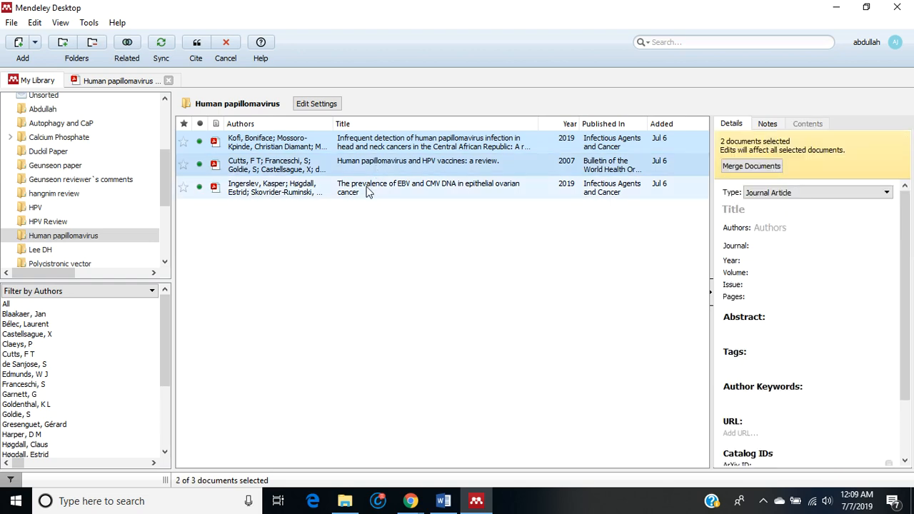
left_click(368, 191, "ctrl")
left_click(365, 141)
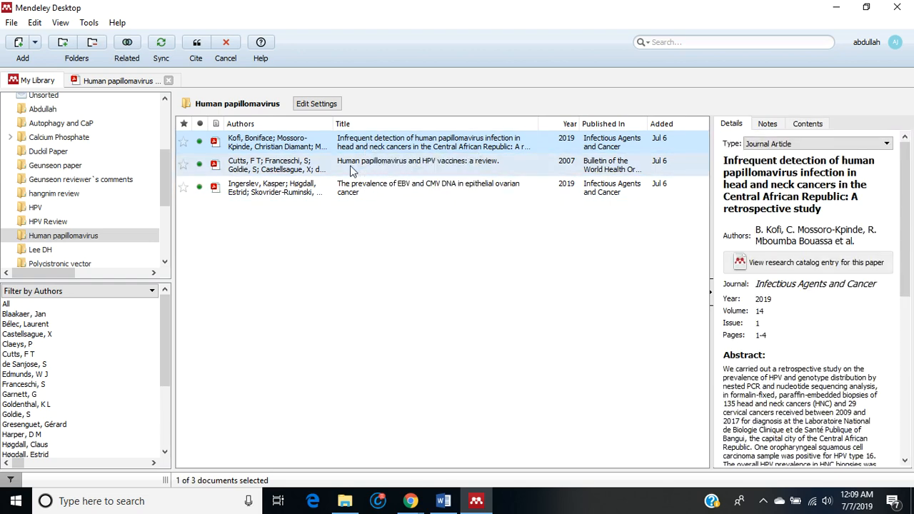
left_click(351, 170, "ctrl")
left_click(350, 190, "ctrl")
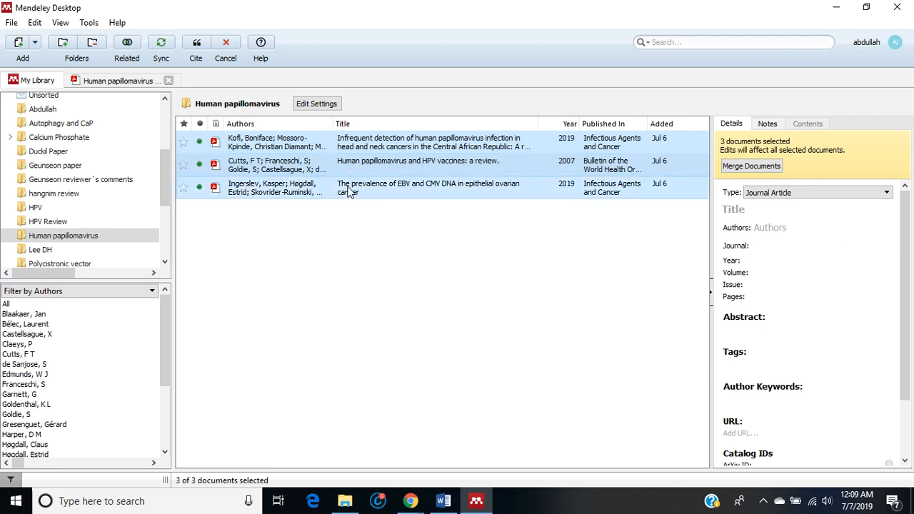
left_click(353, 245)
Select all three papers in the Human papillomavirus folder and cite them together in the edited in-text citation.
left_click(382, 140)
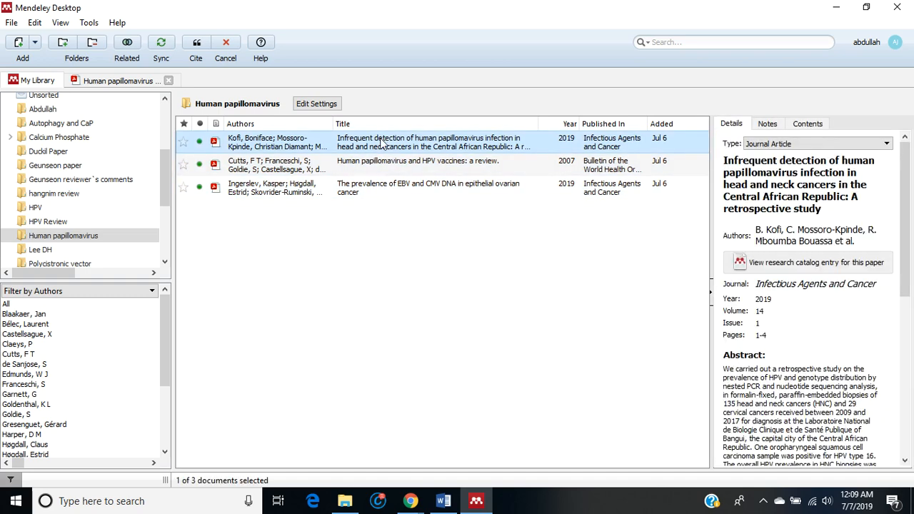
key("ctrl+a")
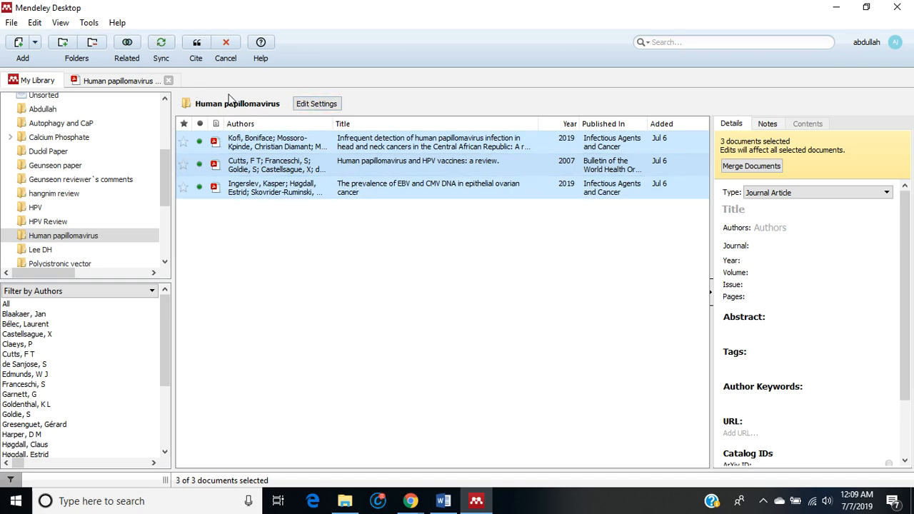
left_click(197, 46)
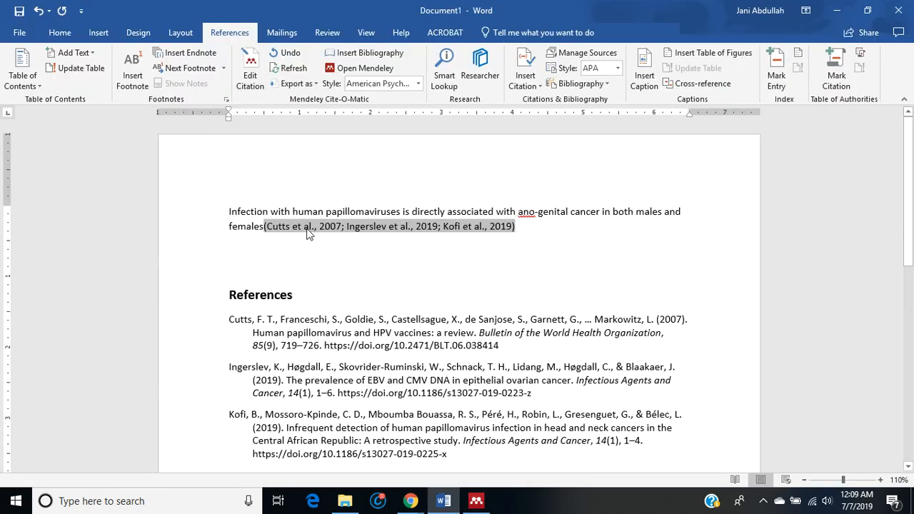
scroll(392, 258, "down", 2)
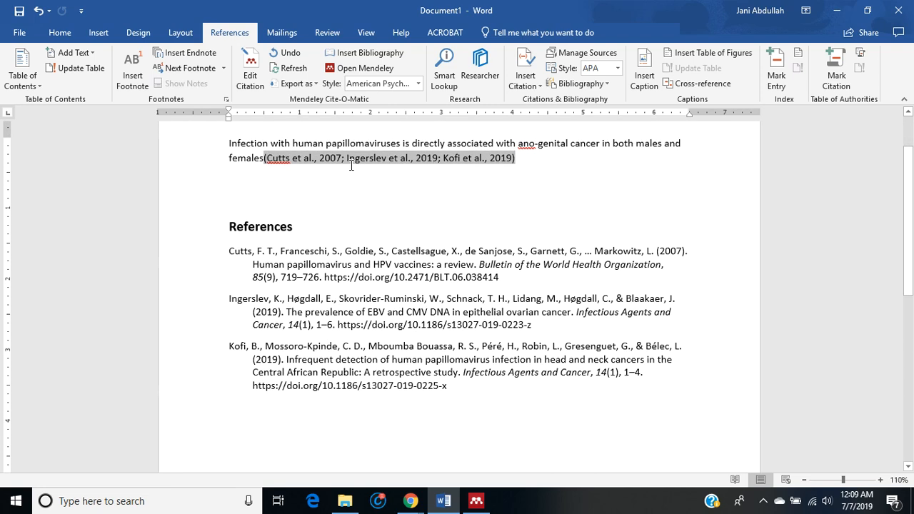
left_click(523, 160)
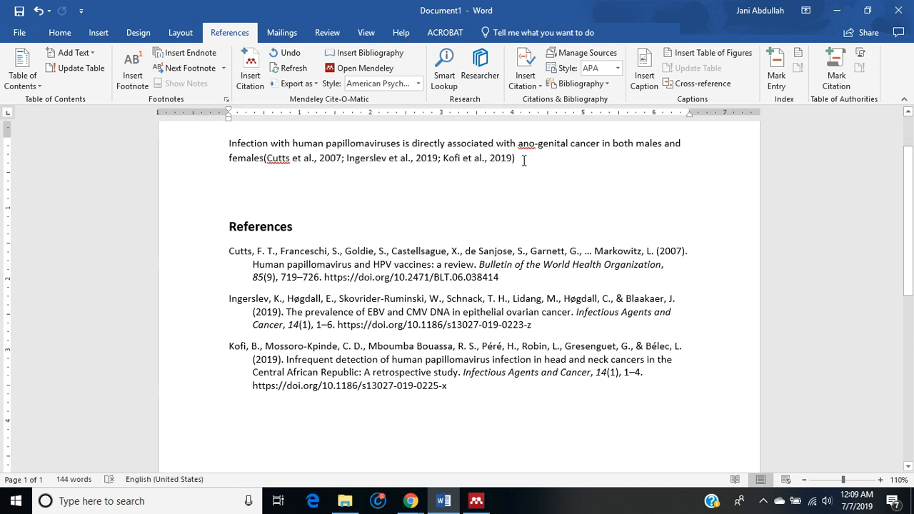
scroll(524, 163, "up", 2)
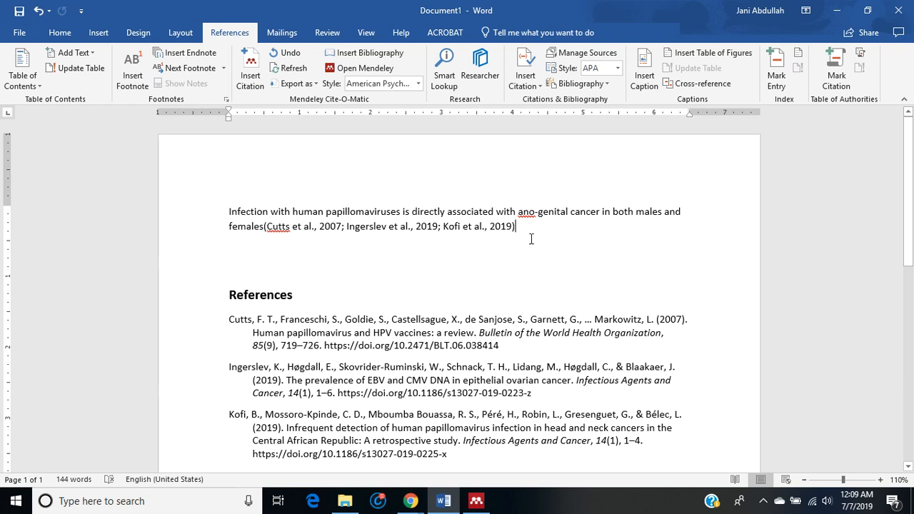
scroll(532, 239, "down", 1)
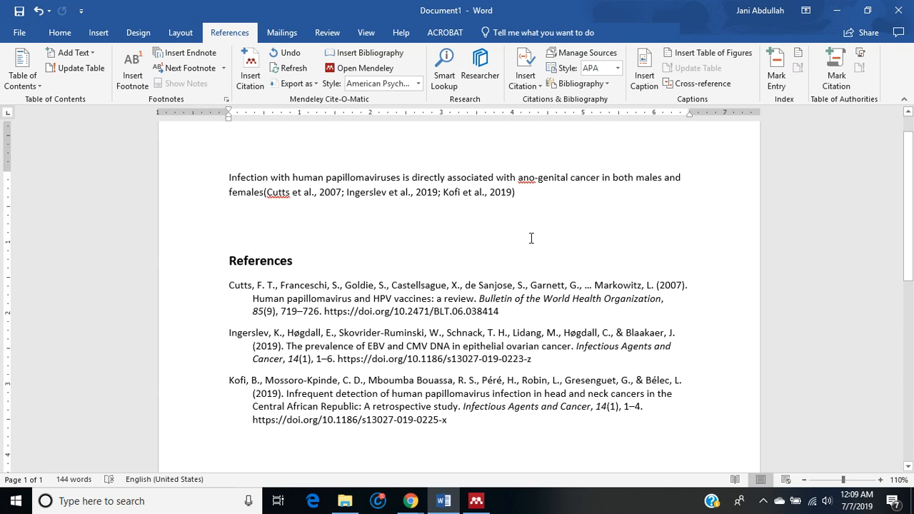
Search Mendeley's downloadable citation styles for "Nature" and view the entries for Nature and Human Nature.
left_click(418, 84)
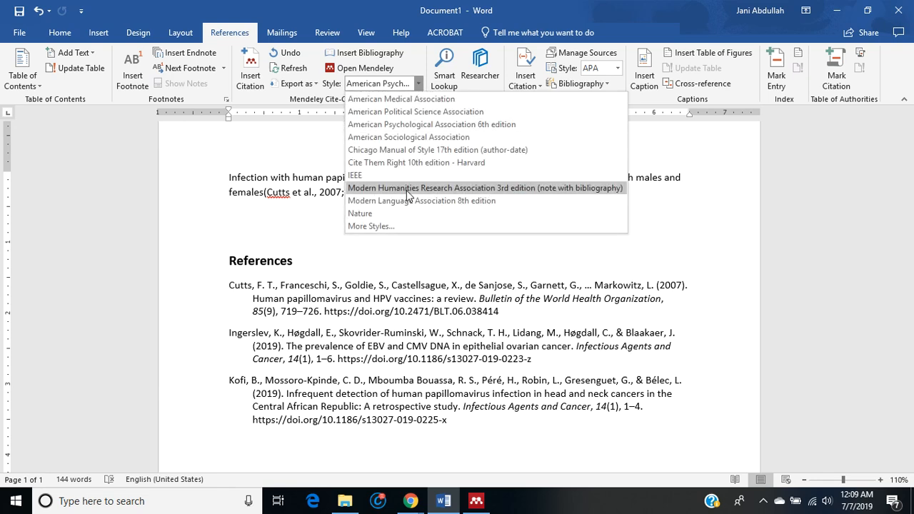
left_click(373, 225)
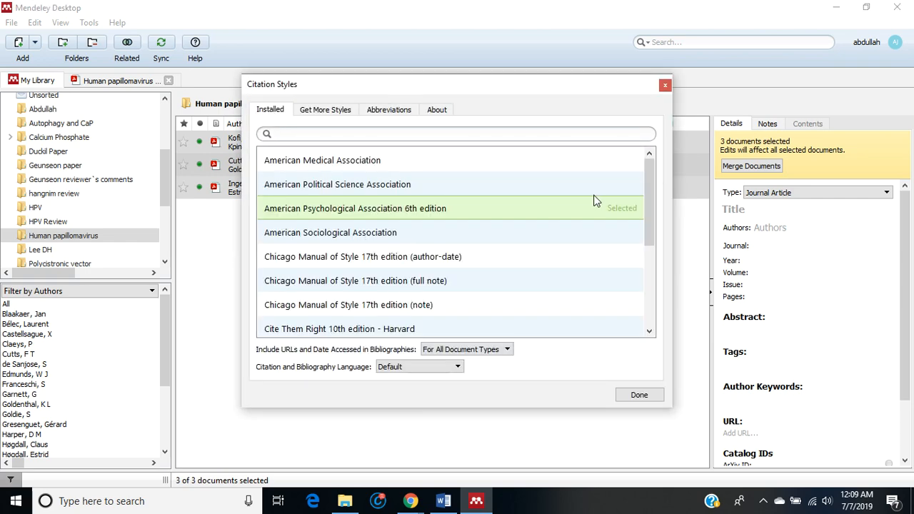
mouse_move(646, 184)
left_mouse_down()
mouse_move(654, 284)
mouse_move(645, 167)
left_mouse_up()
left_click(327, 112)
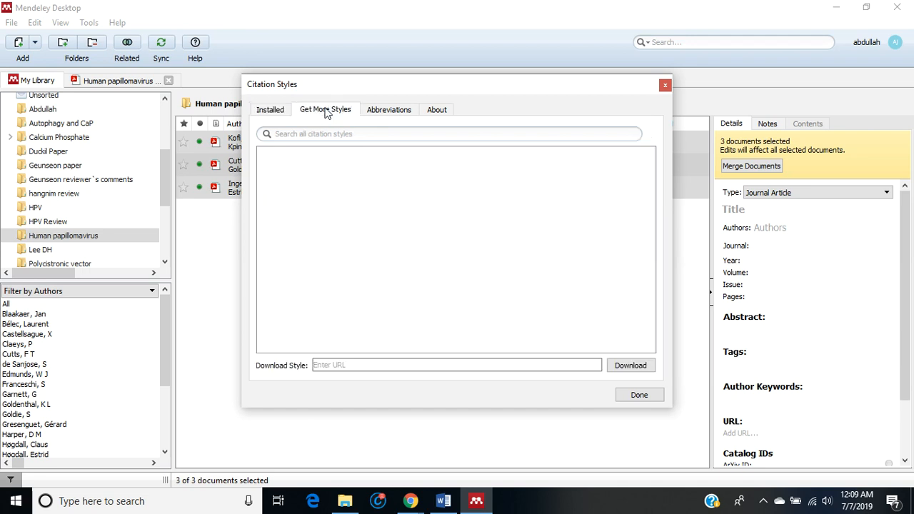
left_click(320, 133)
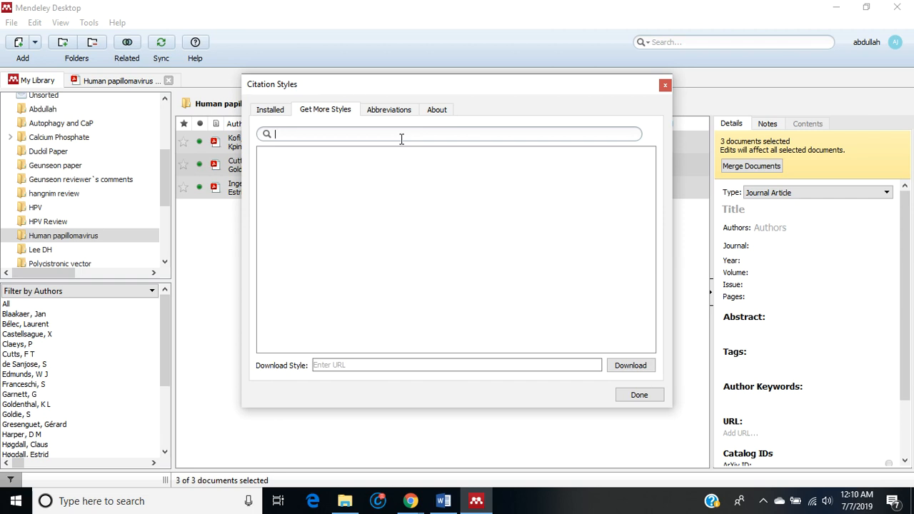
type("Nature")
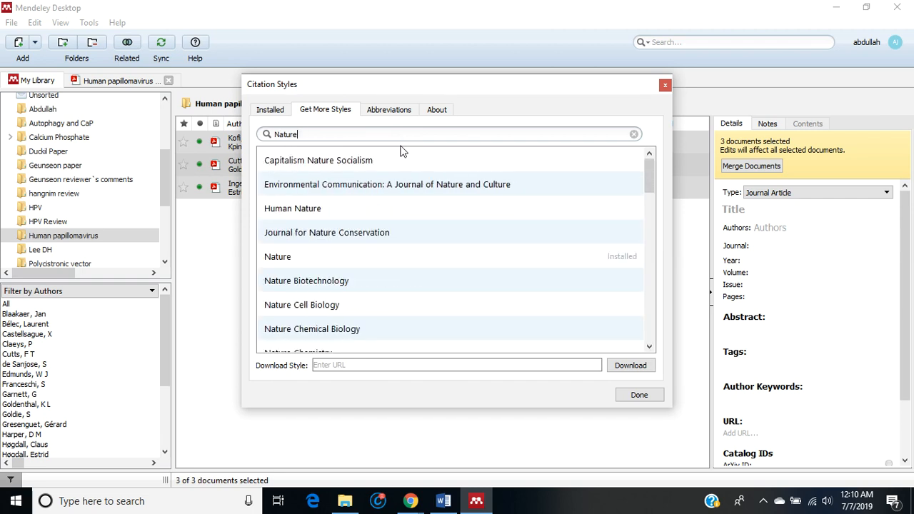
left_click(282, 258)
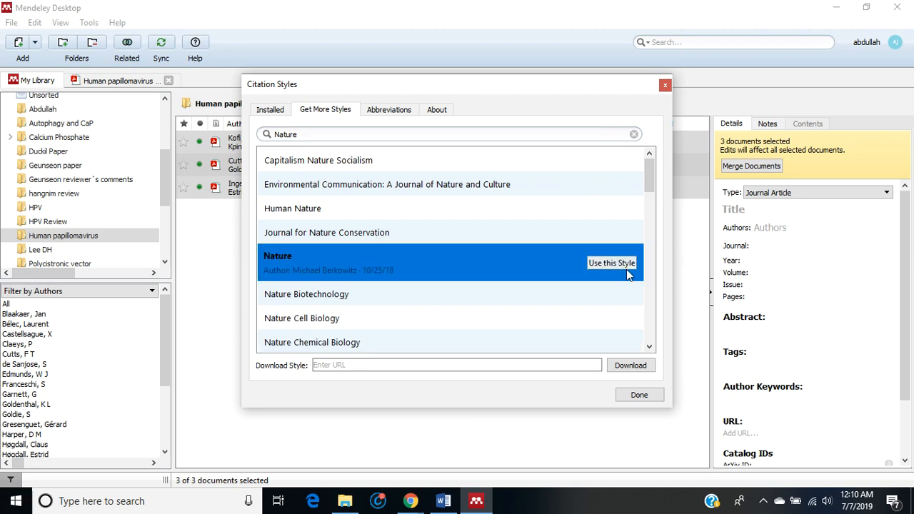
left_click(319, 210)
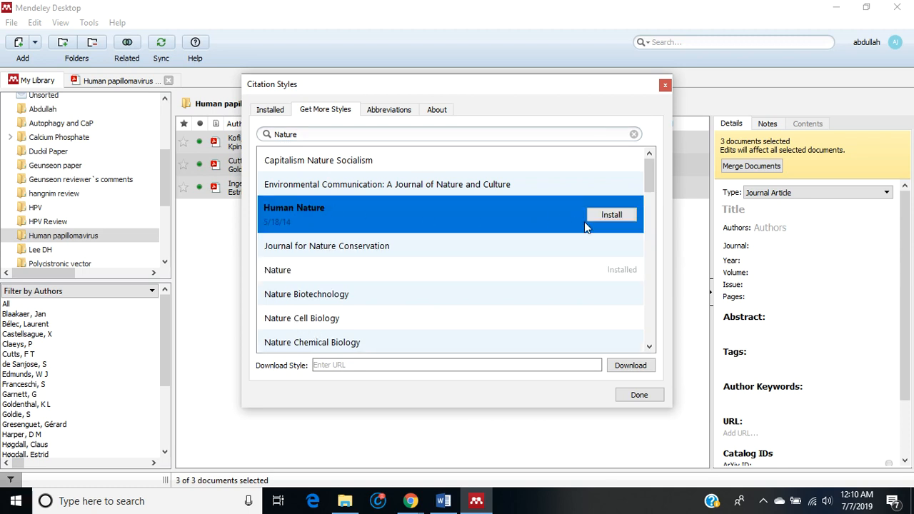
Search the downloadable styles for "Biomaterials", view the Biomaterials and Biomaterials Research entries, and close the citation styles dialog.
double_click(361, 136)
key("BackSpace")
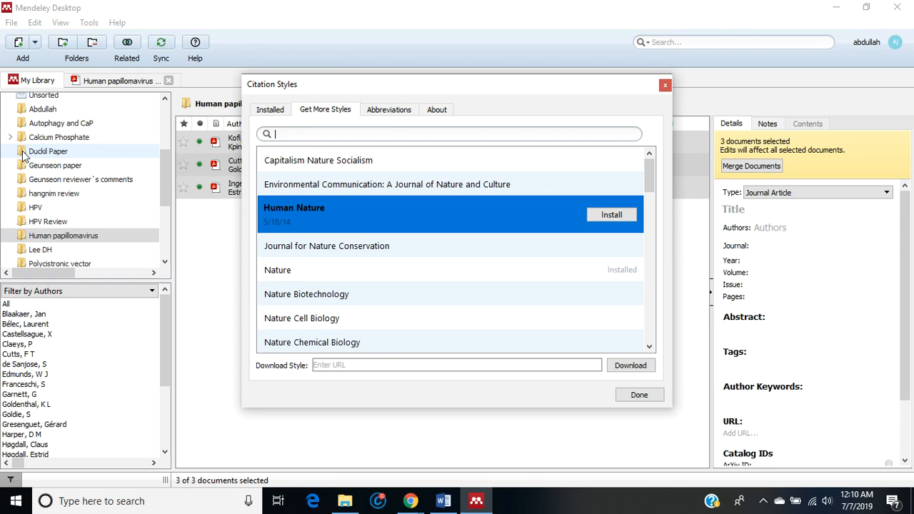
type("Biomateria")
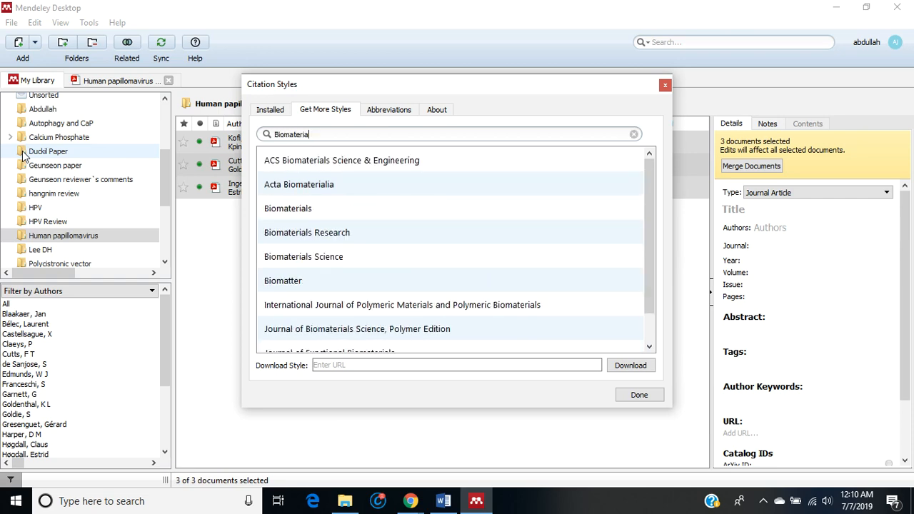
type("ls")
left_click(291, 186)
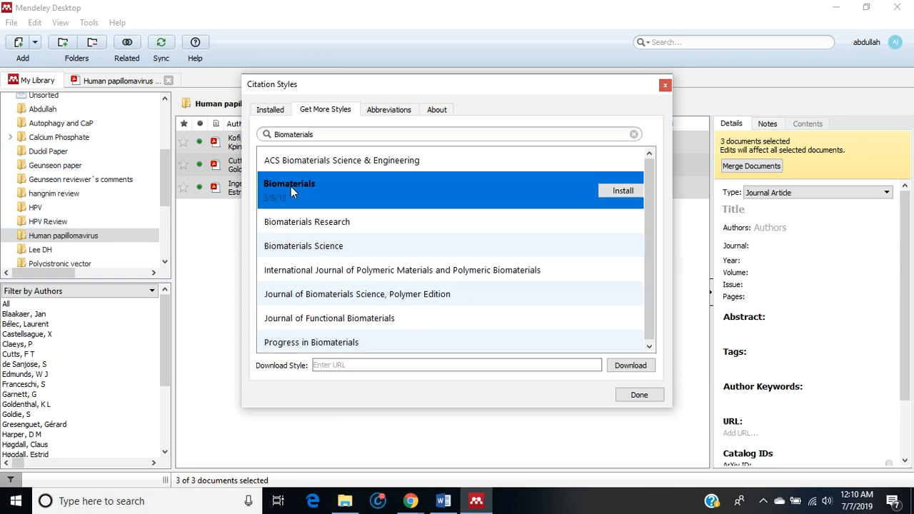
left_click(289, 226)
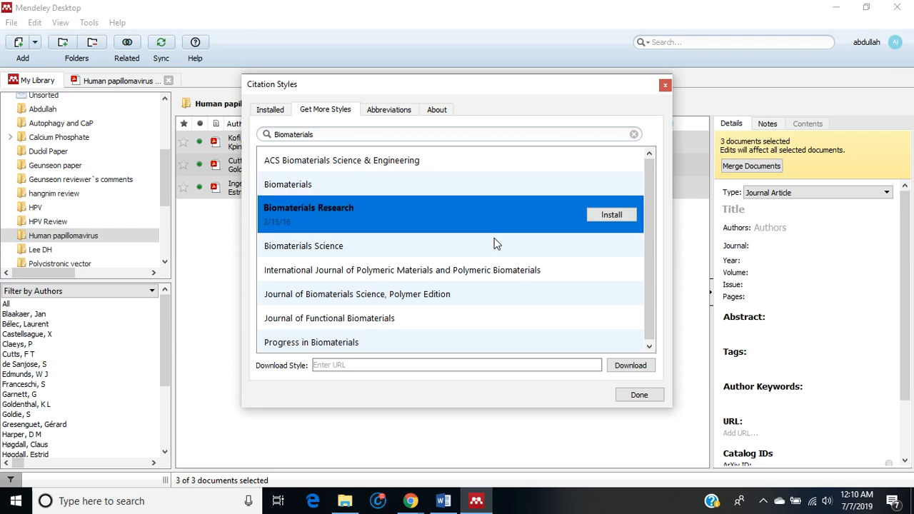
left_click(272, 110)
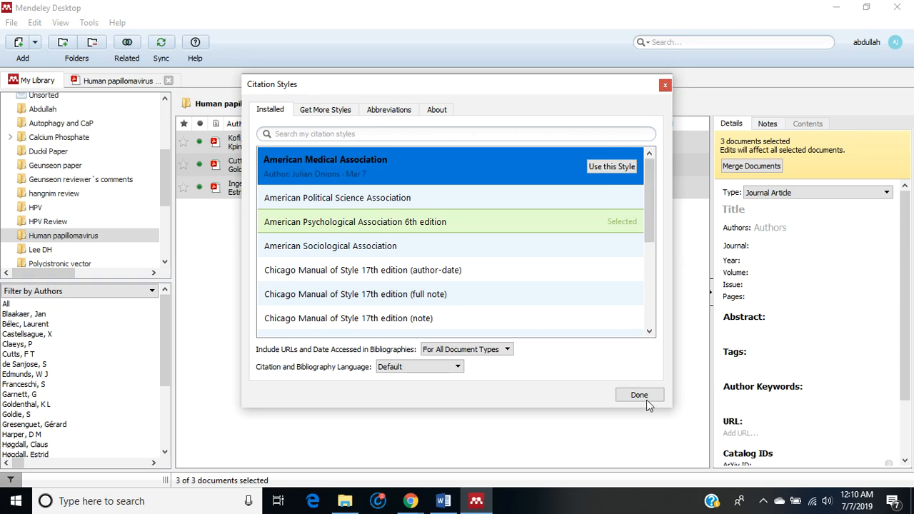
left_click(665, 86)
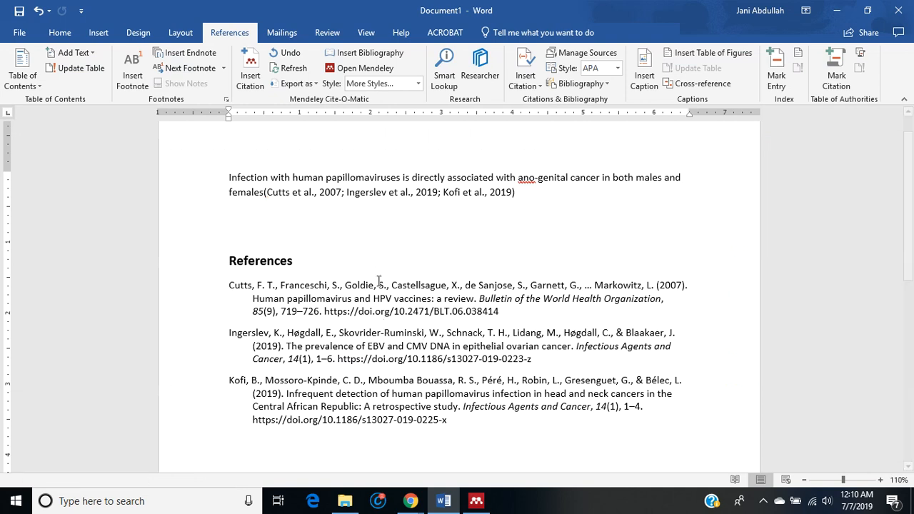
left_click(549, 318)
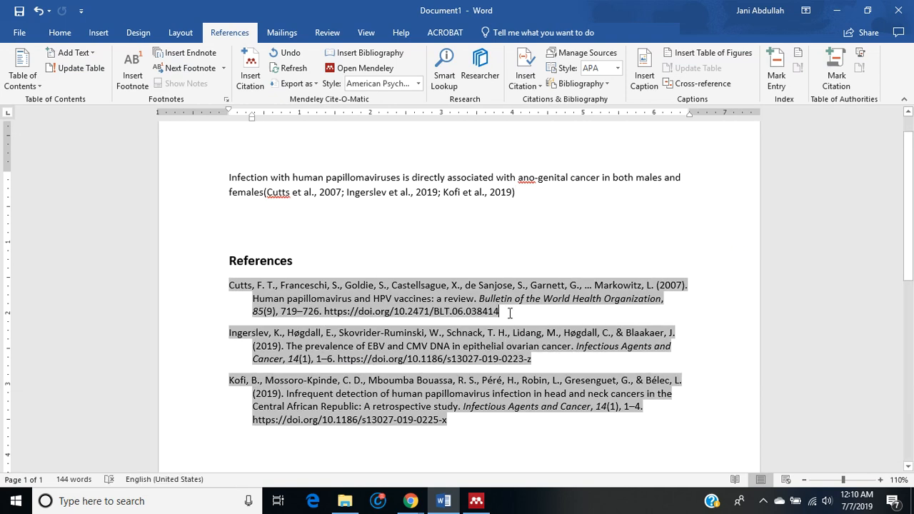
left_click(521, 449)
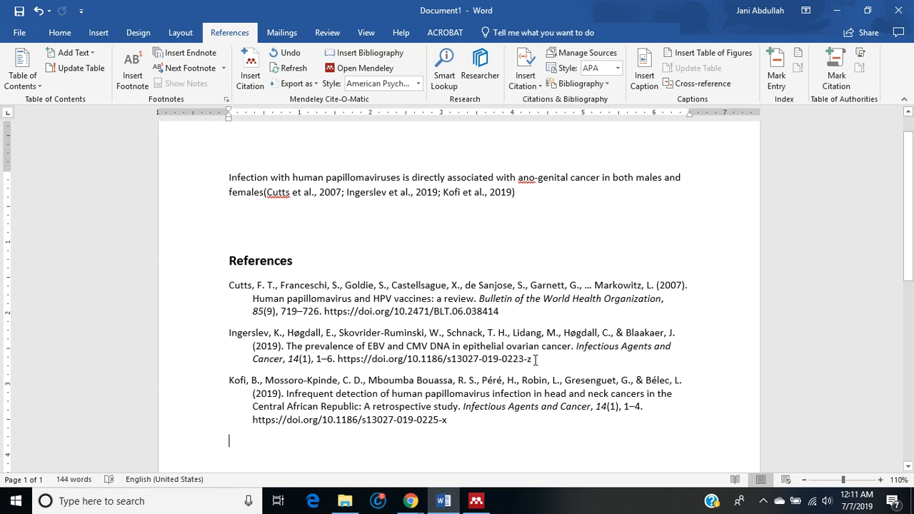
left_click(501, 311)
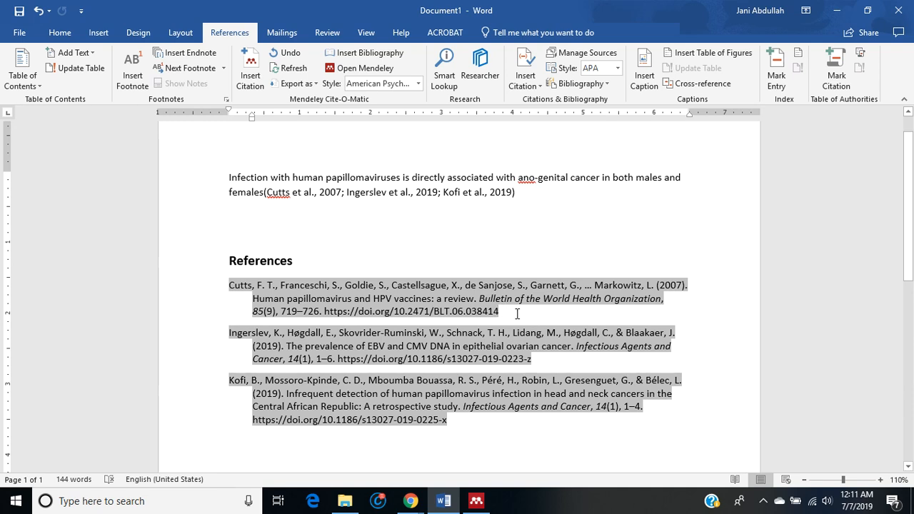
left_click(521, 260)
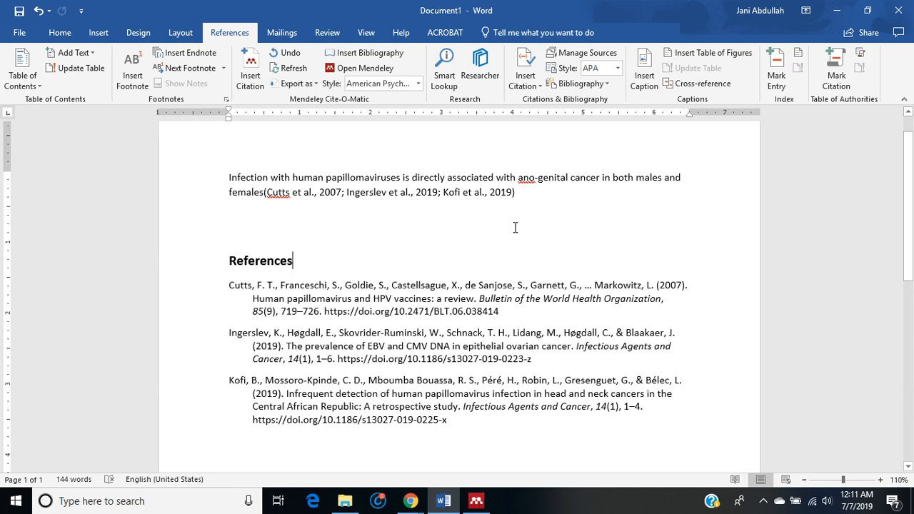
Open the installed American Psychological Association 6th edition style for editing in the Visual CSL Editor and close the empty browser tab.
left_click(371, 65)
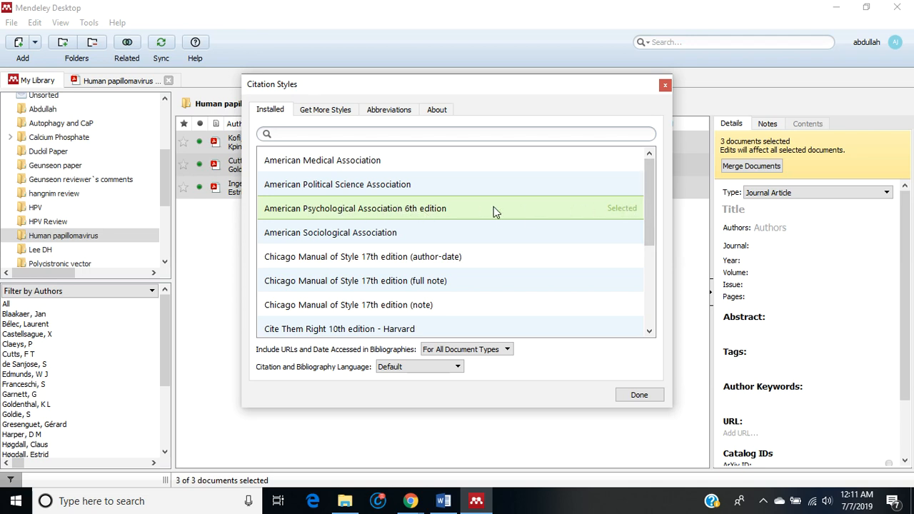
right_click(407, 210)
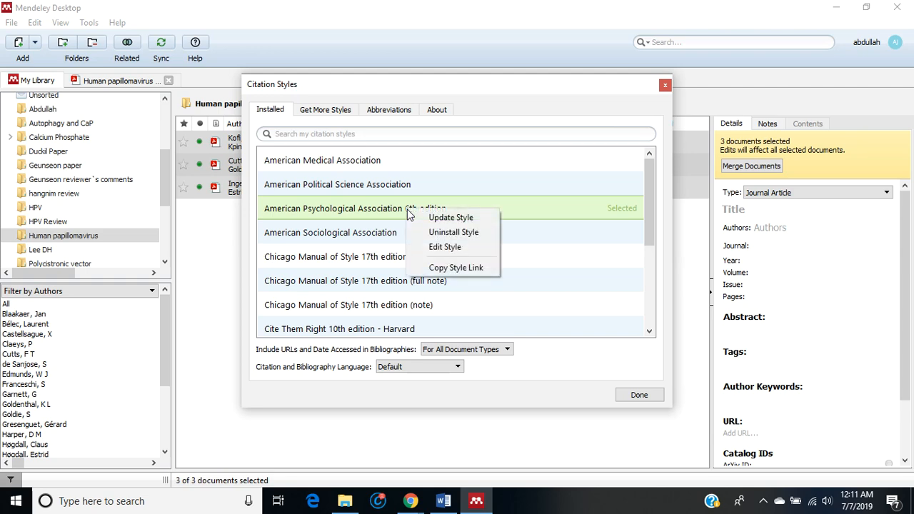
left_click(446, 246)
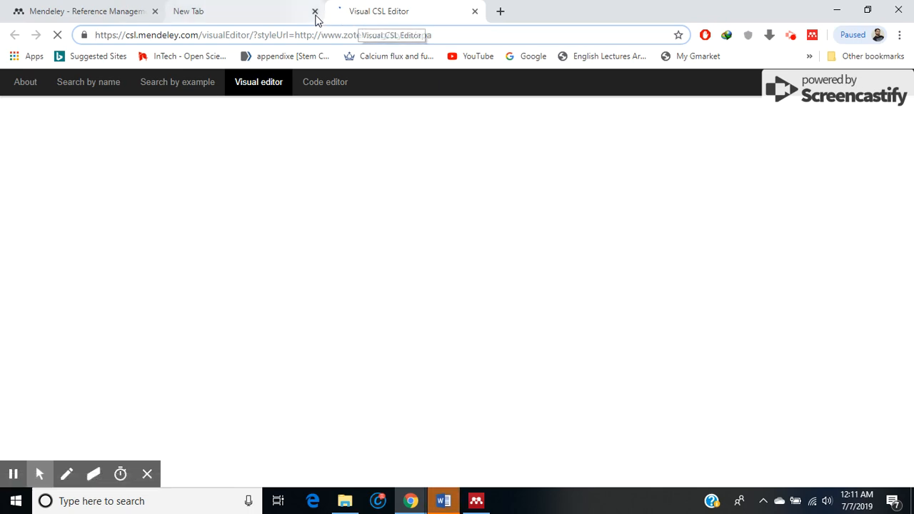
left_click(314, 12)
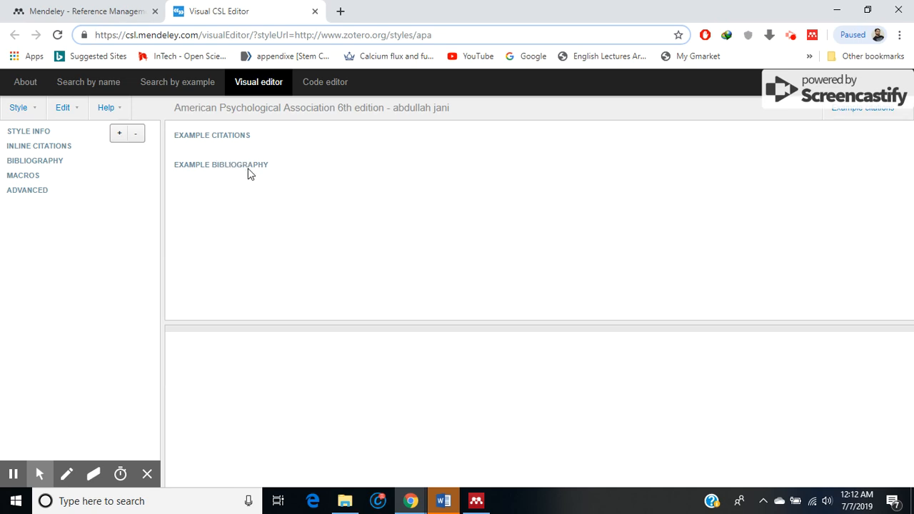
left_click(25, 161)
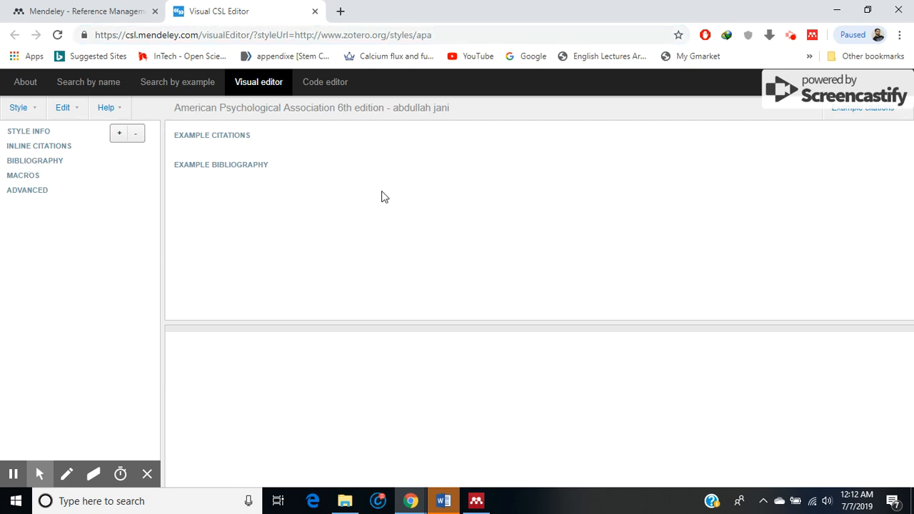
left_click(833, 9)
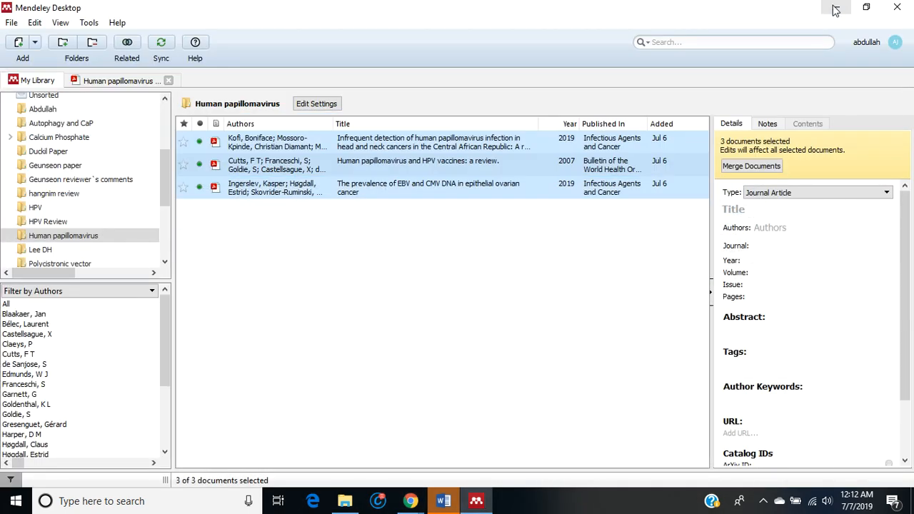
left_click(307, 325)
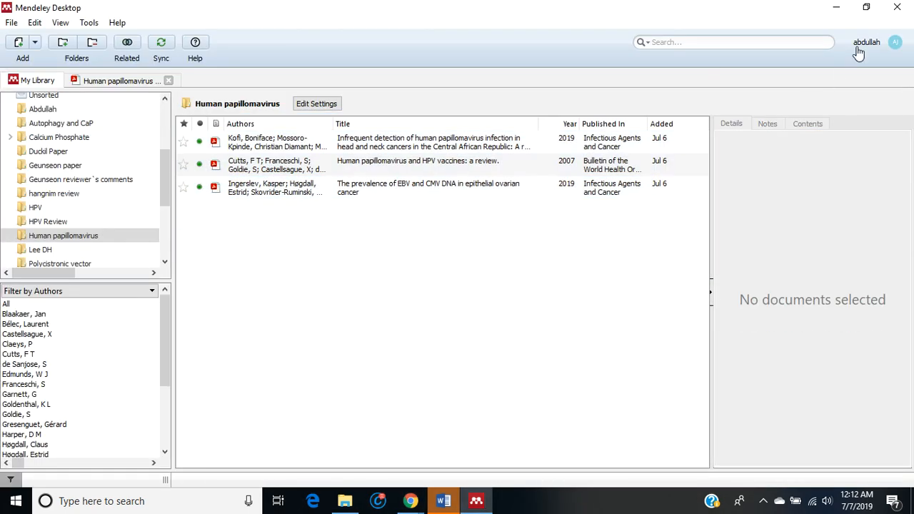
left_click(836, 8)
left_click(421, 510)
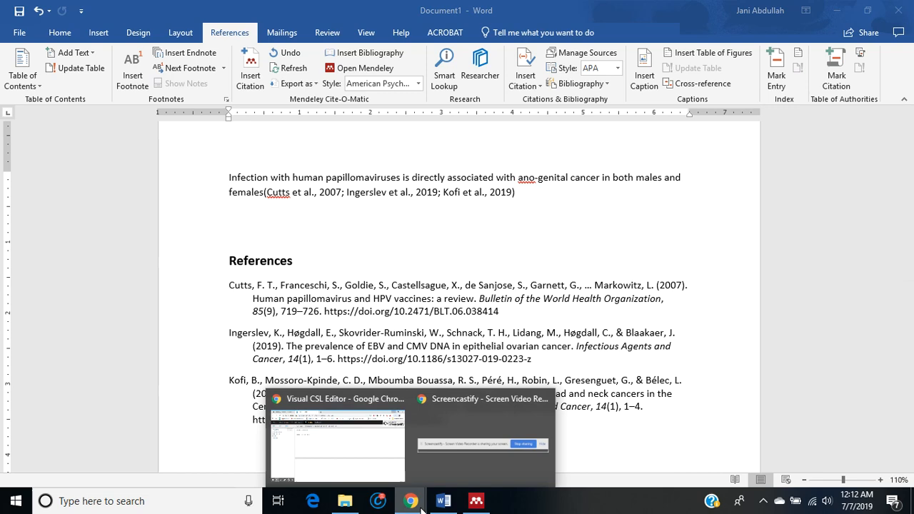
left_click(356, 457)
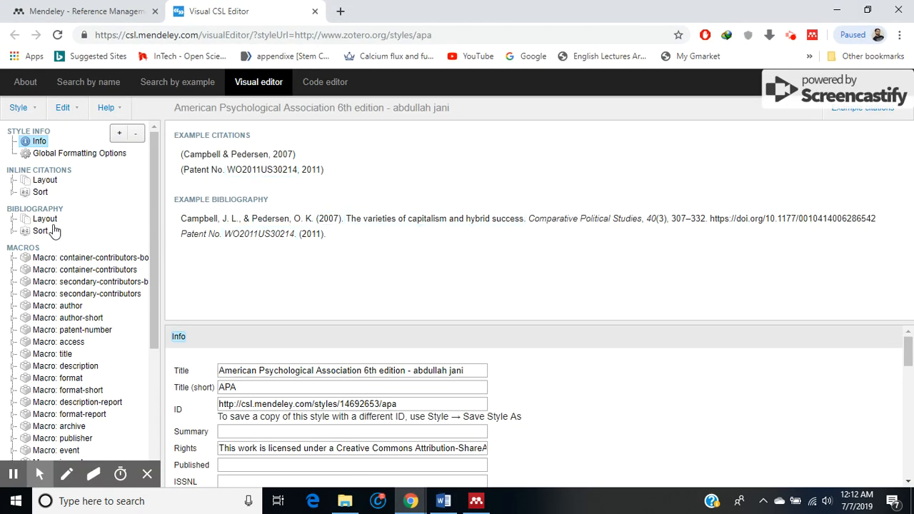
Delete the DOI variable under Else-If DOI in the bibliography layout's access macro to remove the DOI link from references.
left_click(13, 212)
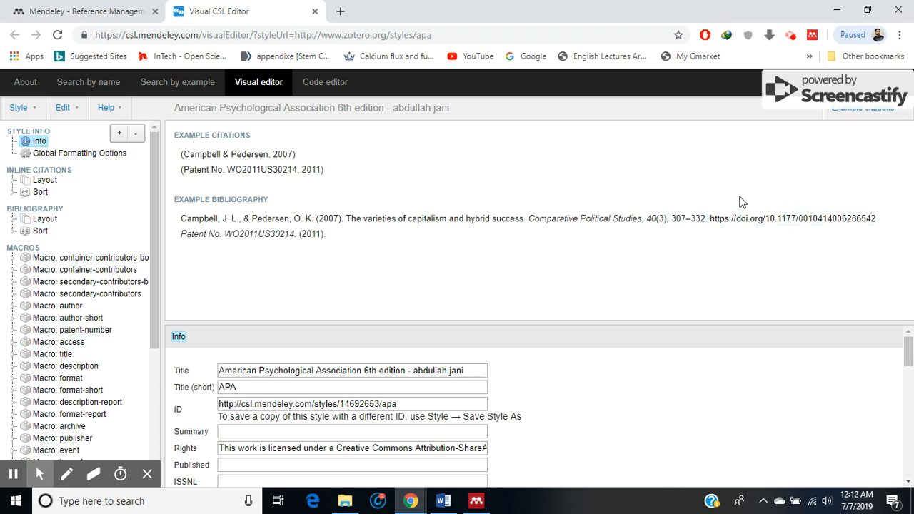
left_click(790, 223)
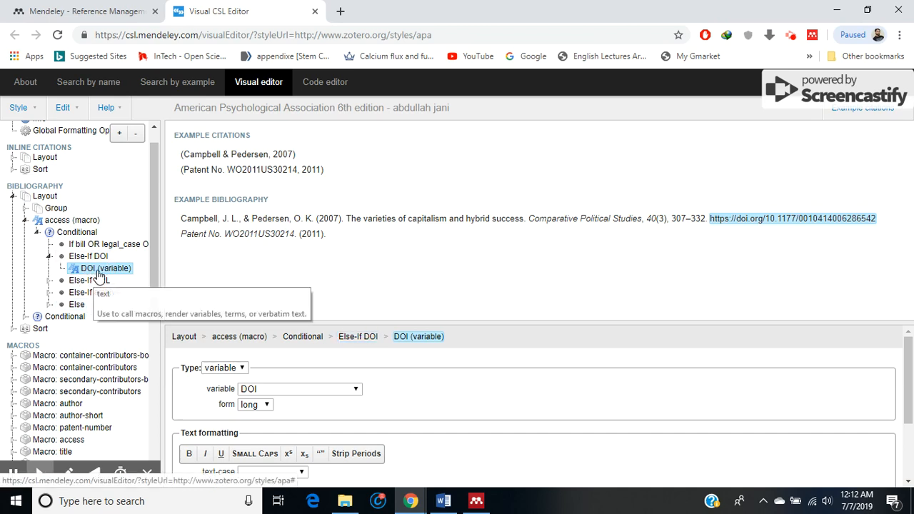
left_click(136, 134)
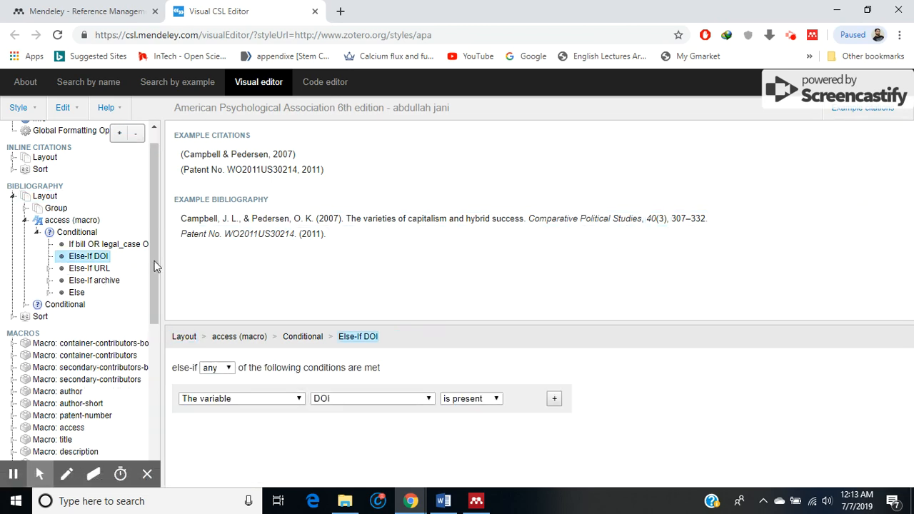
left_click(80, 272)
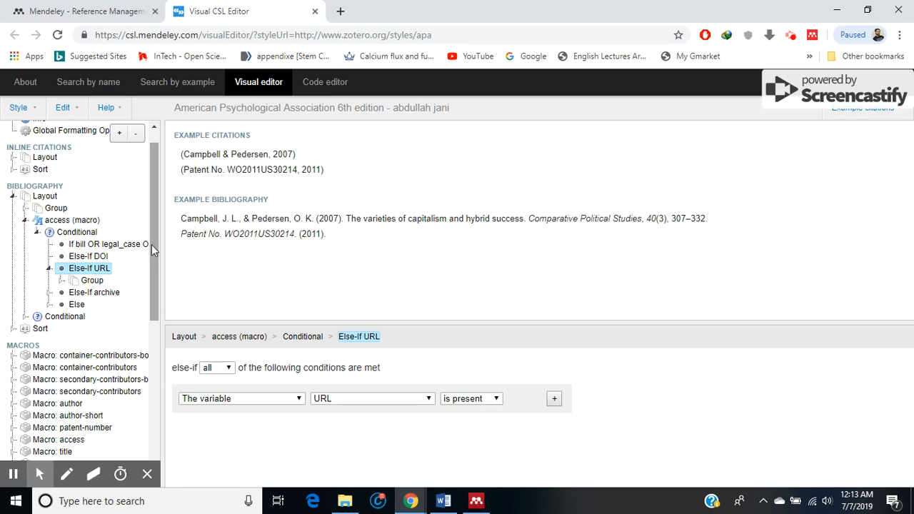
left_click_drag(152, 246, 151, 235)
Save the edited citation style as a separate style with an ID ending in apa-2.
left_click(28, 107)
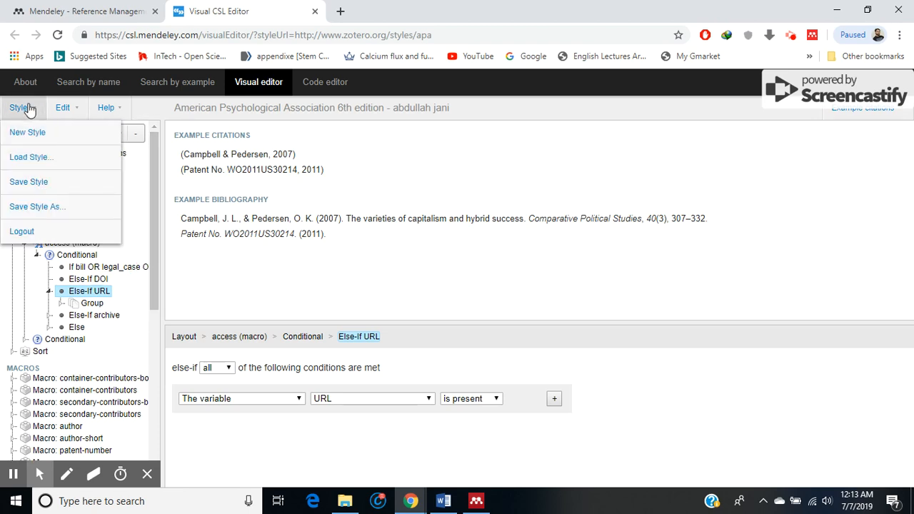
left_click(17, 211)
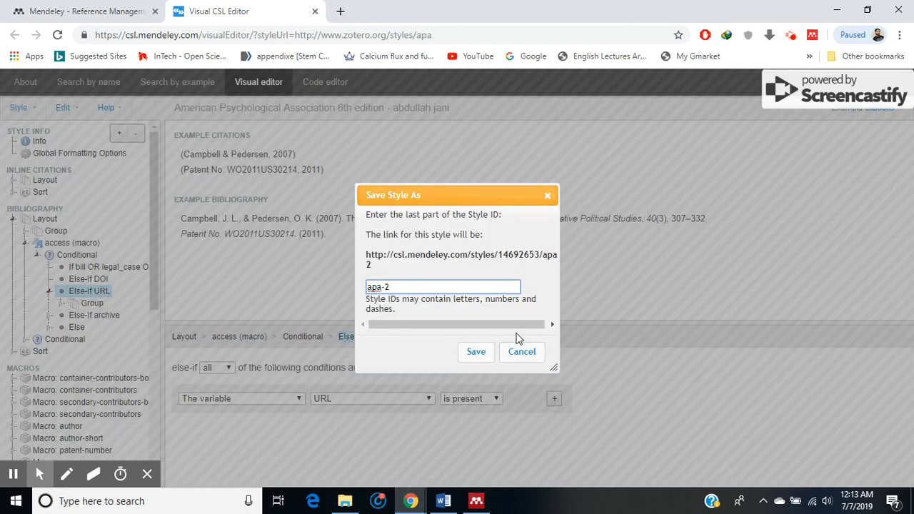
left_click(480, 353)
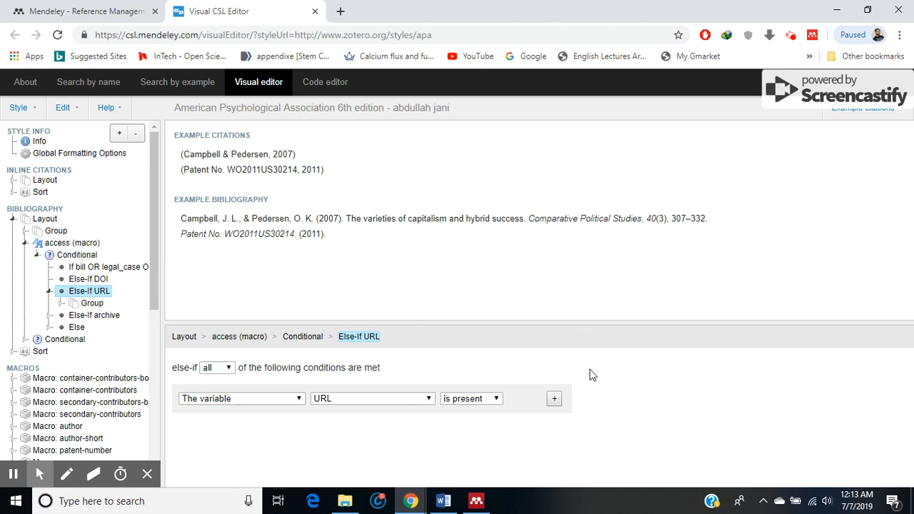
Sync the Mendeley library and allow the browser to send the saved style to Mendeley Desktop.
left_click(476, 500)
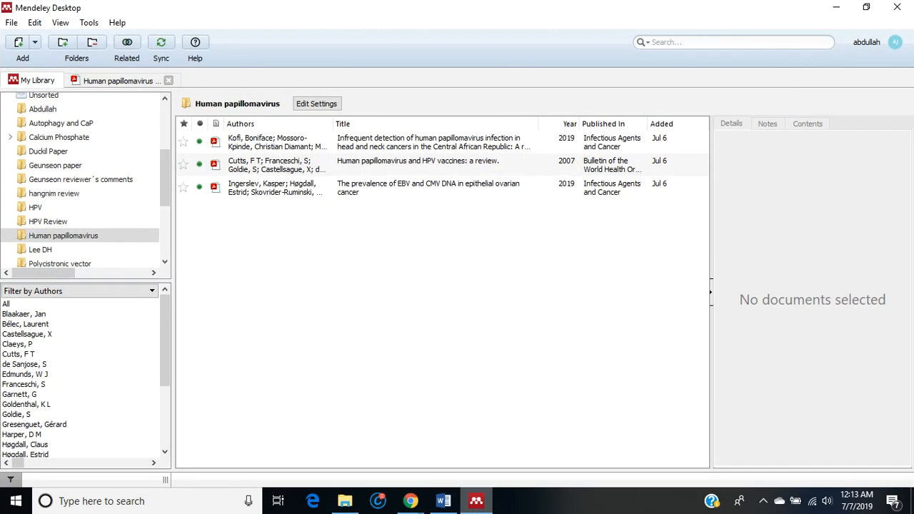
left_click(163, 44)
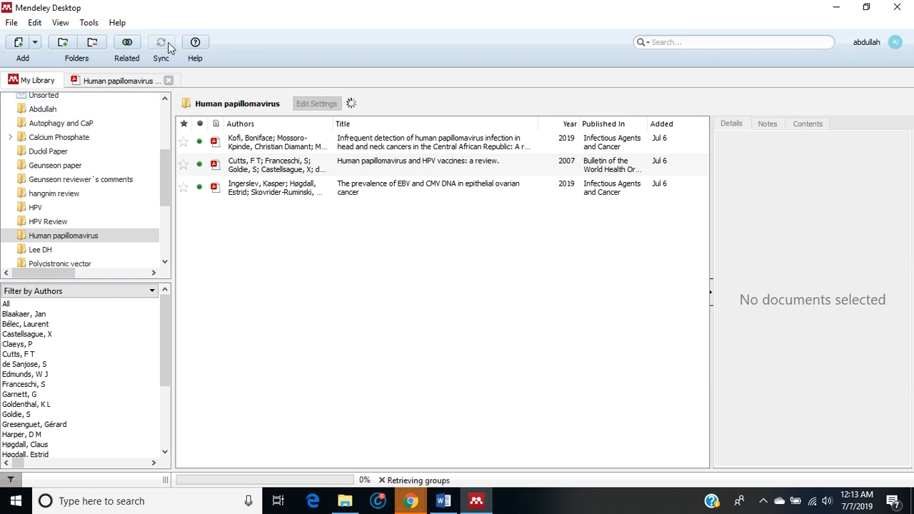
left_click(443, 501)
mouse_move(419, 504)
left_click(336, 442)
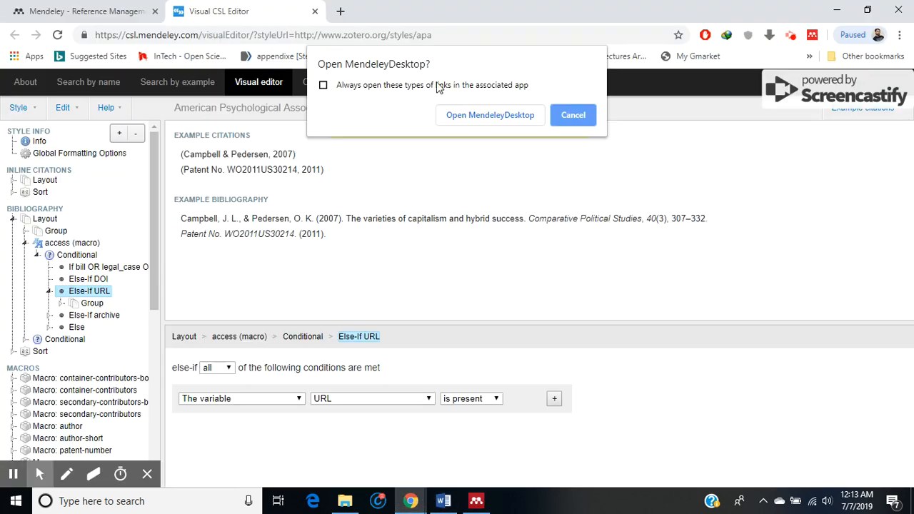
left_click(474, 120)
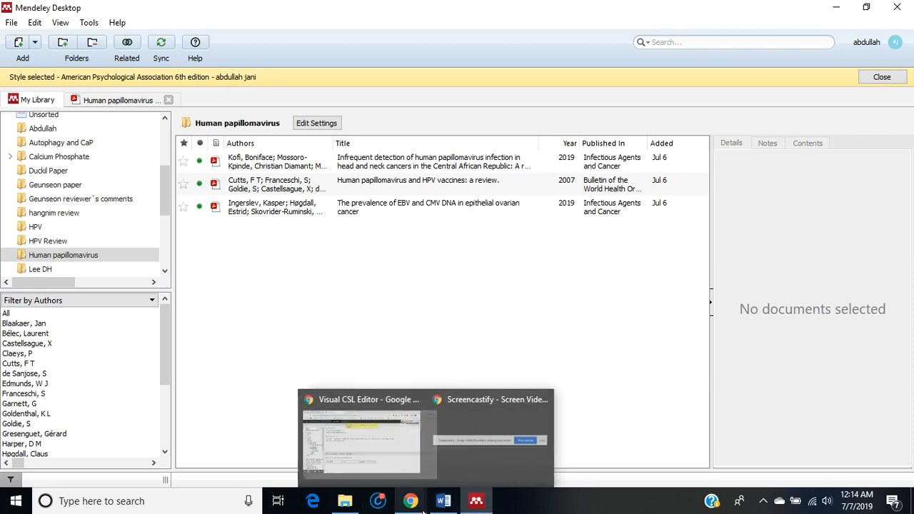
Switch to Word and apply the customised copy of American Psychological Association 6th edition from Mendeley's installed citation styles.
left_click(442, 503)
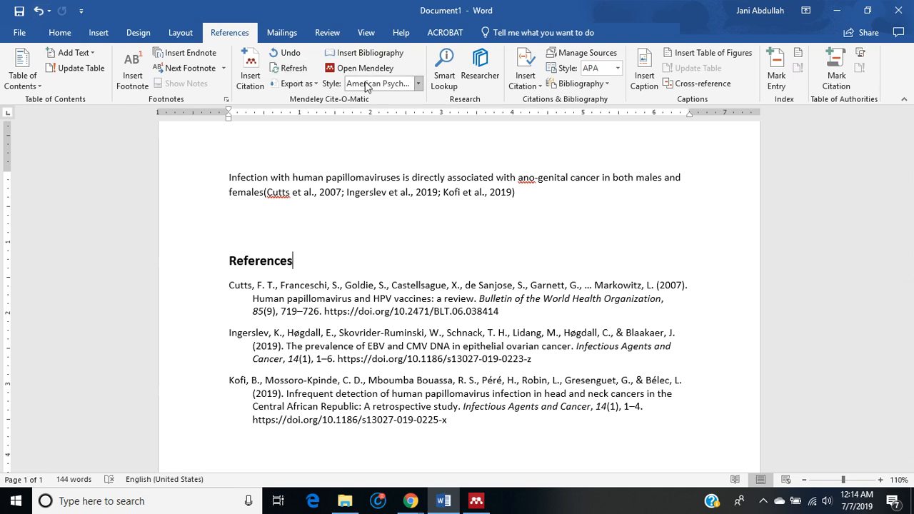
left_click(417, 84)
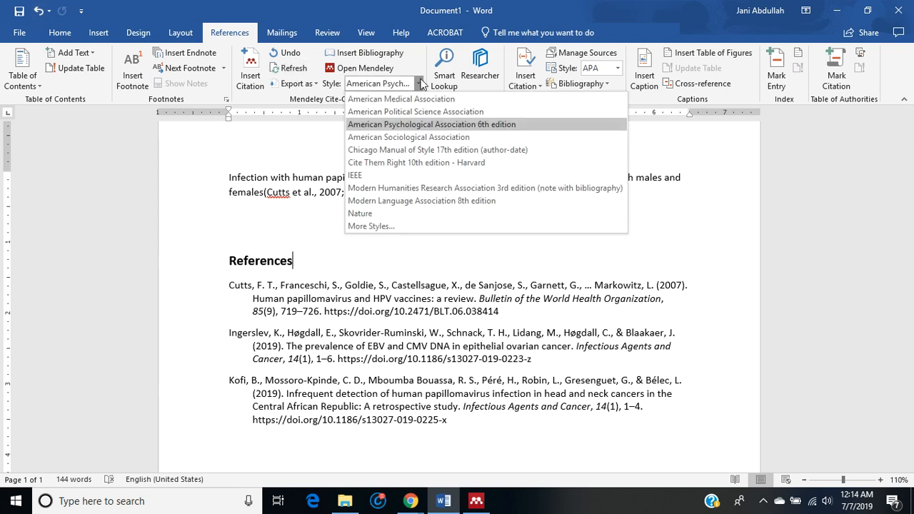
left_click(384, 227)
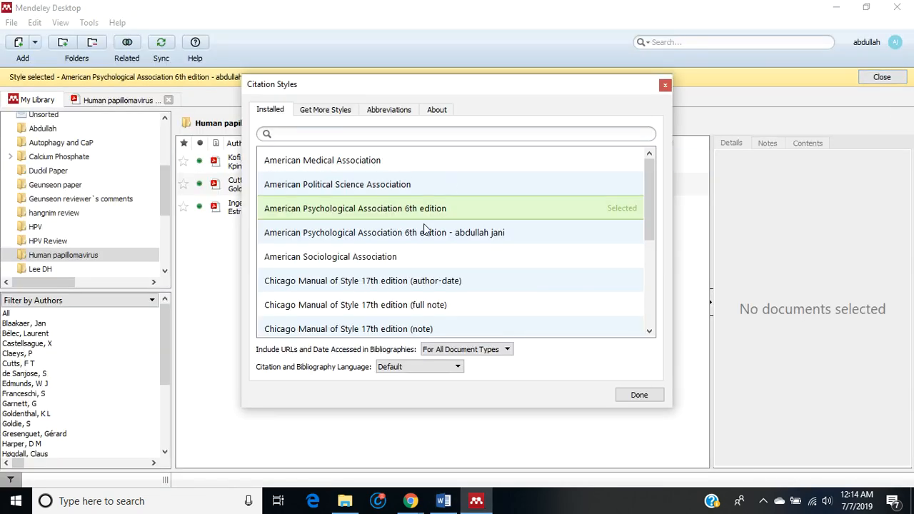
left_click(431, 232)
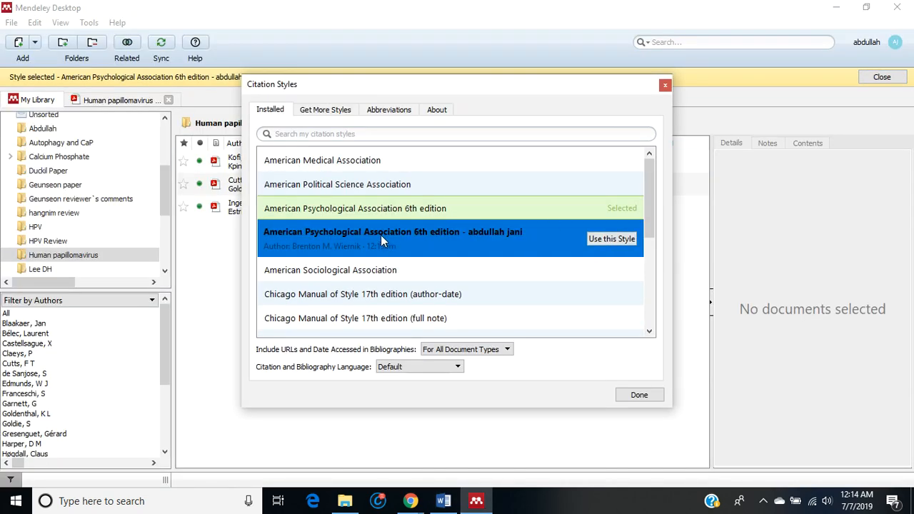
left_click(611, 239)
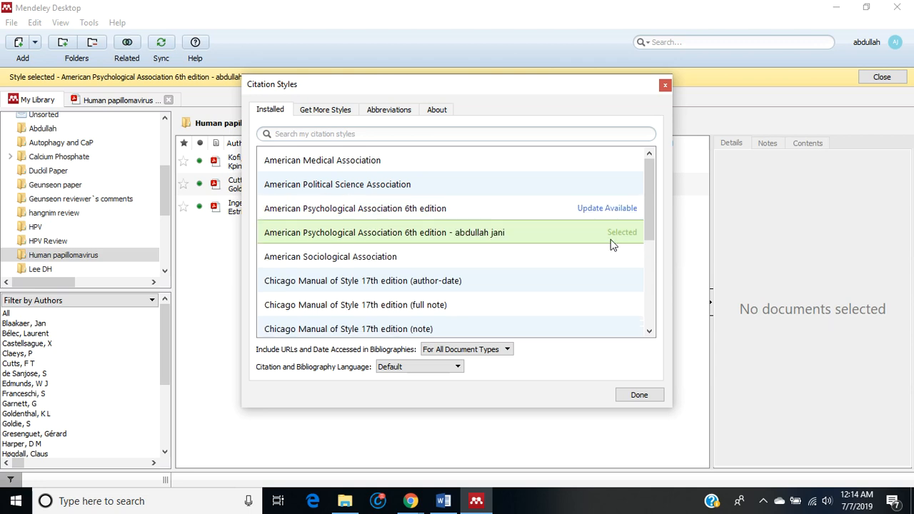
left_click(639, 394)
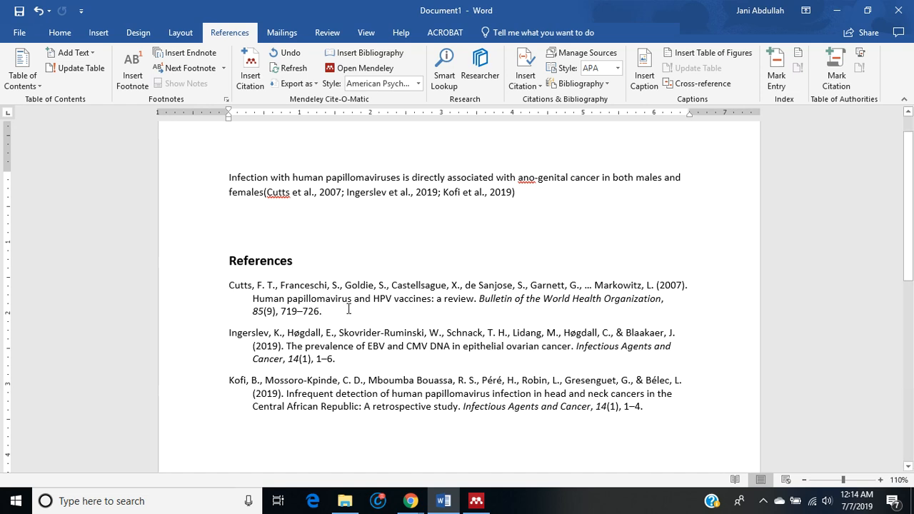
Review the edited style's bibliography nodes in the Visual CSL Editor and return to the Word document.
mouse_move(410, 501)
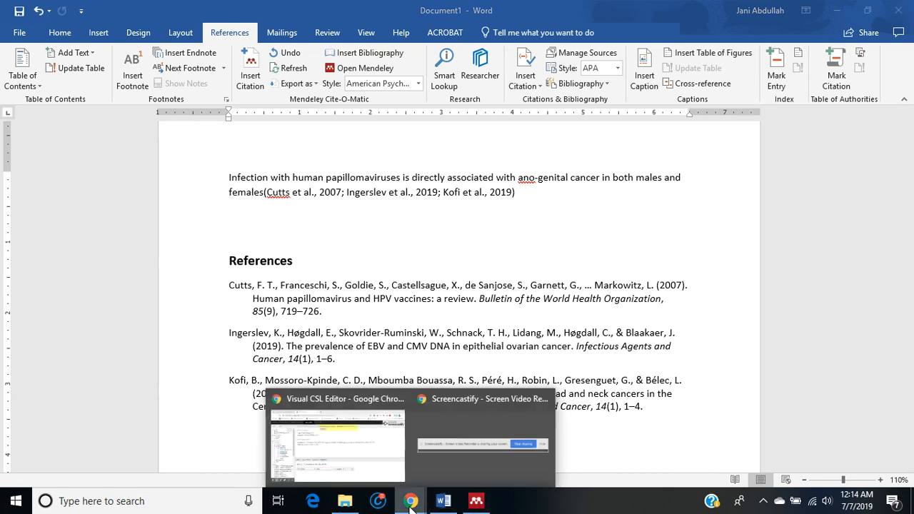
left_click(363, 450)
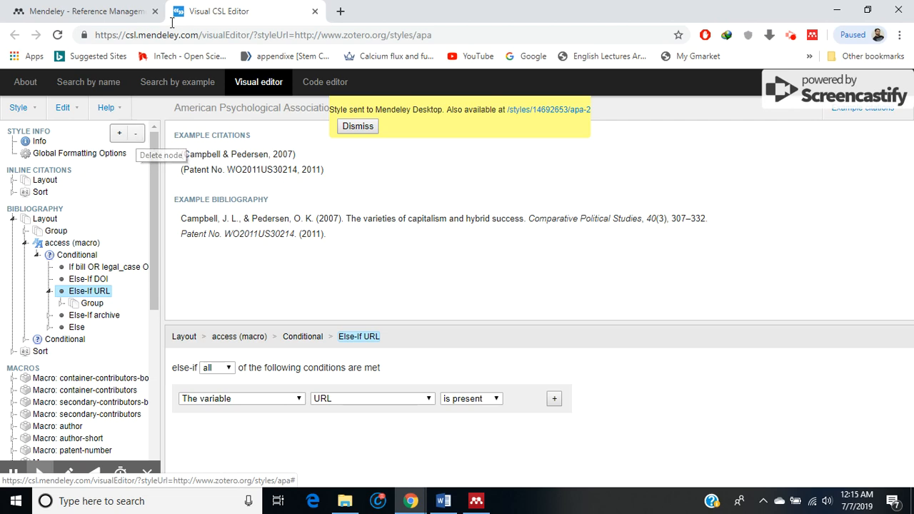
left_click(836, 9)
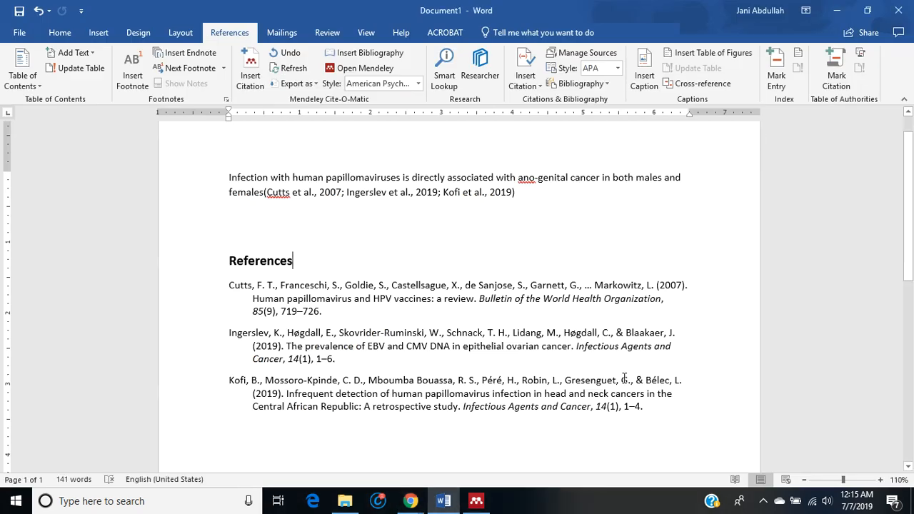
mouse_move(418, 505)
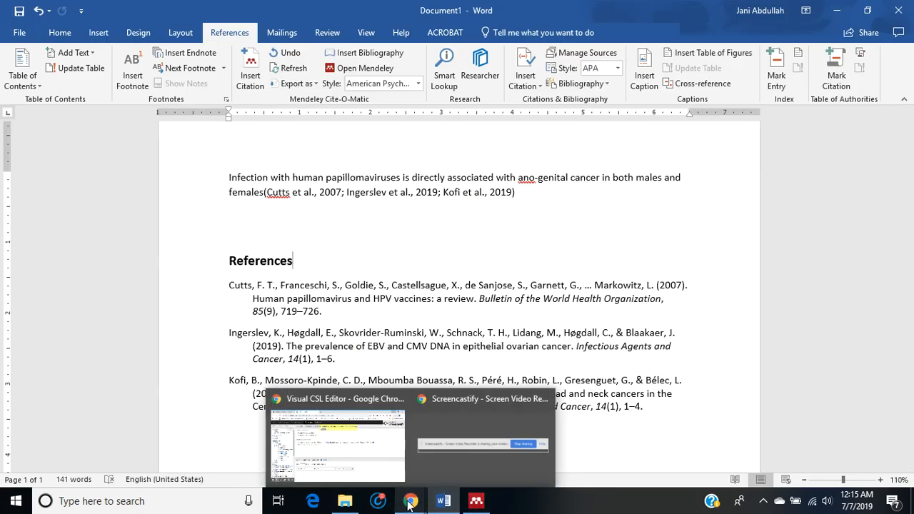
left_click(488, 450)
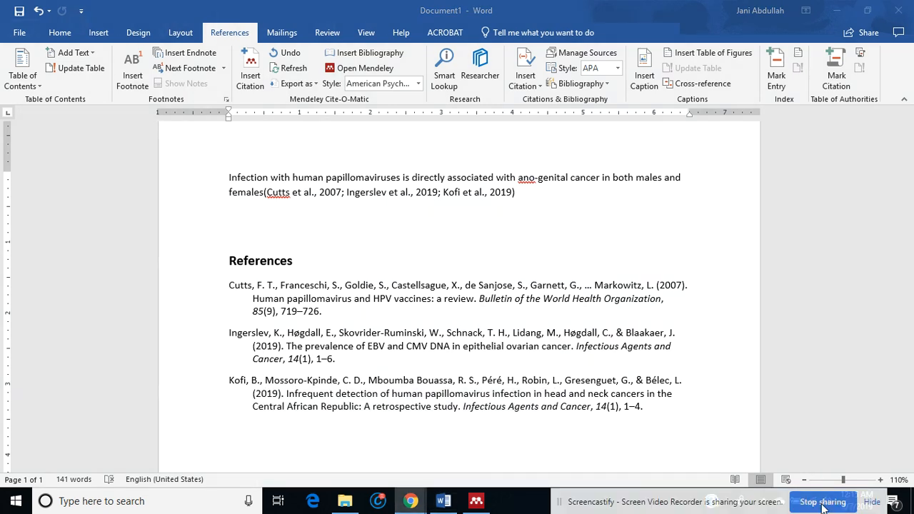